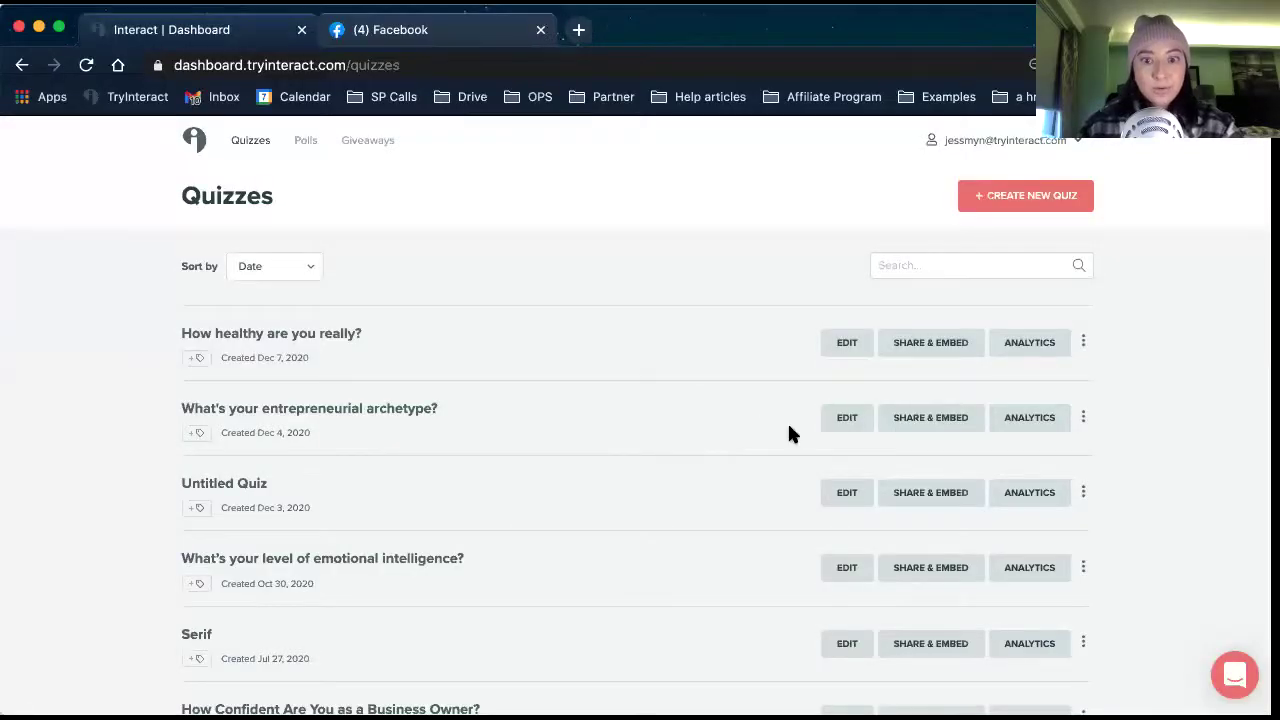
# Open the quiz "What's your entrepreneurial archetype?" for editing and bring up its opt-in form setup with lead generation on.
pyautogui.click(838, 417)
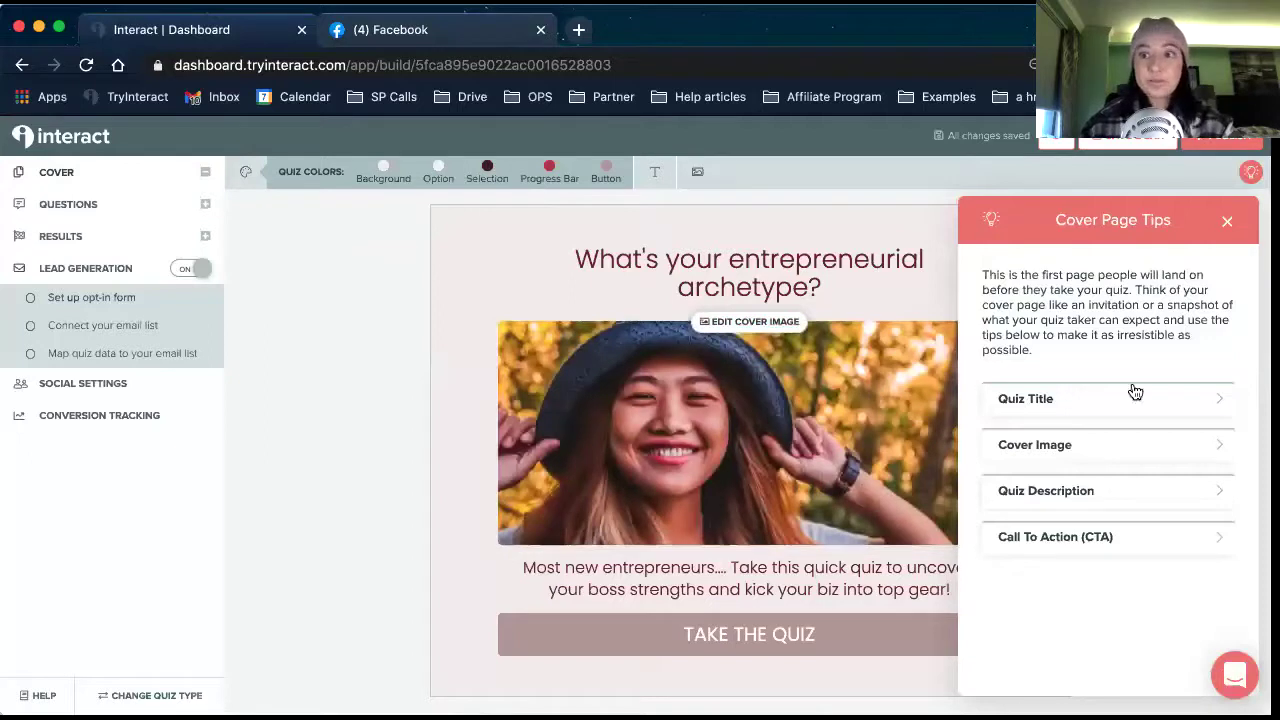
pyautogui.click(1227, 220)
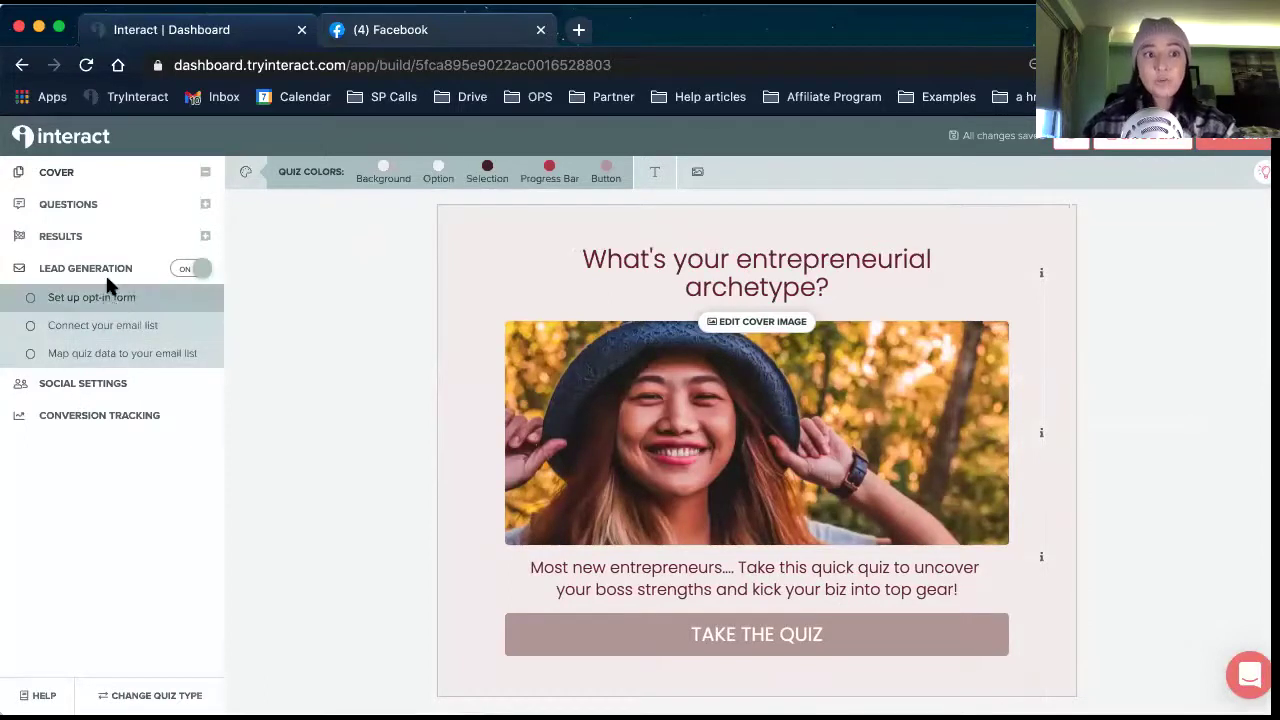
pyautogui.click(196, 269)
pyautogui.click(189, 270)
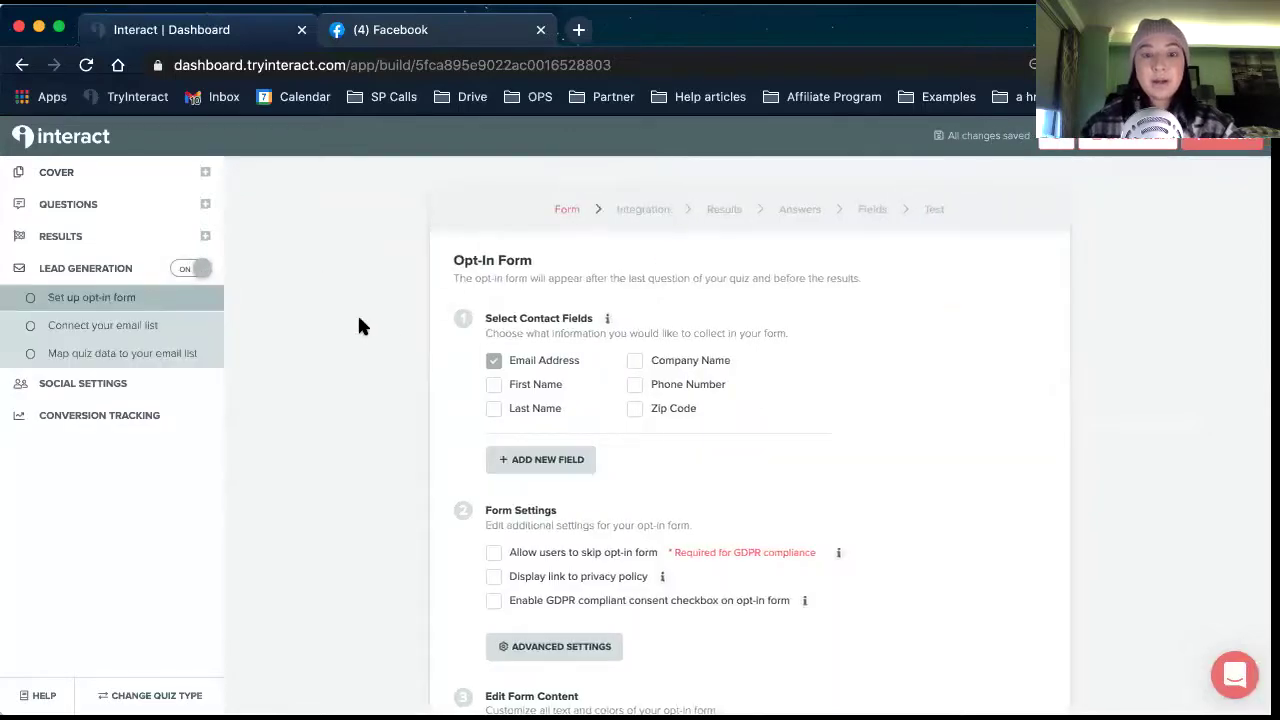
# Look over the opt-in form setup and include First Name among the contact fields to collect.
pyautogui.scroll(-5, 357, 312)
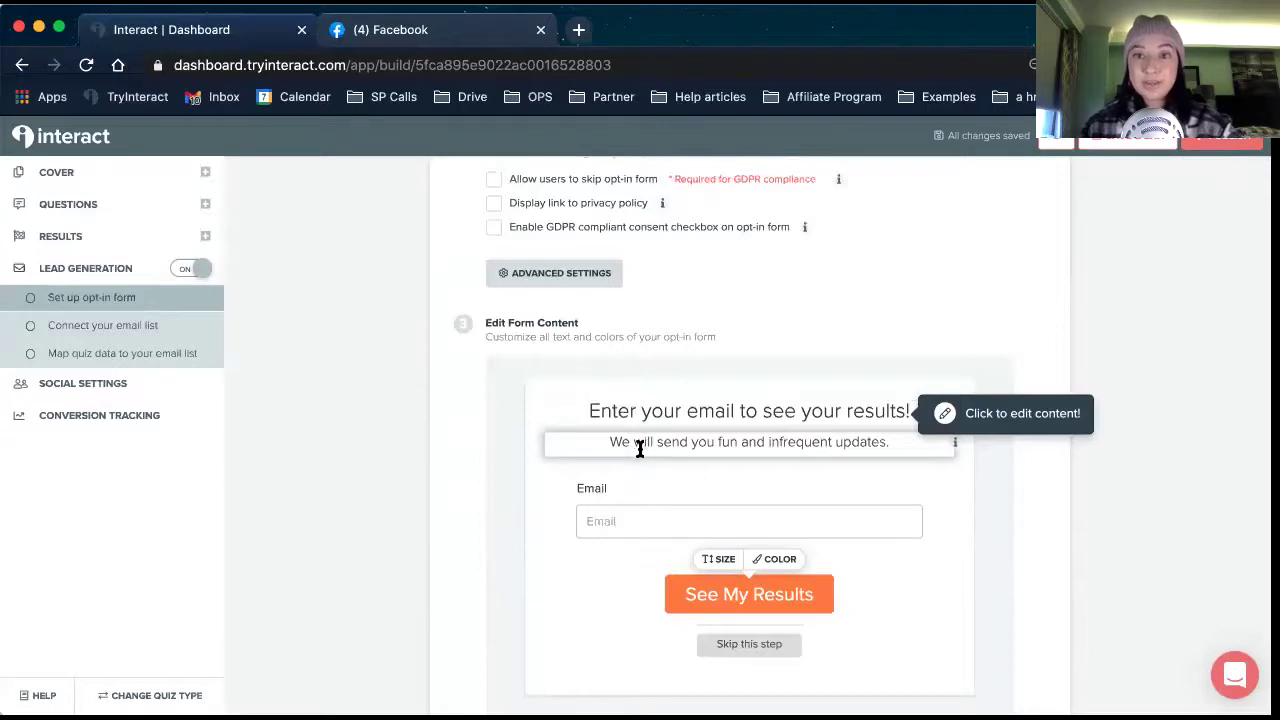
pyautogui.scroll(5, 430, 458)
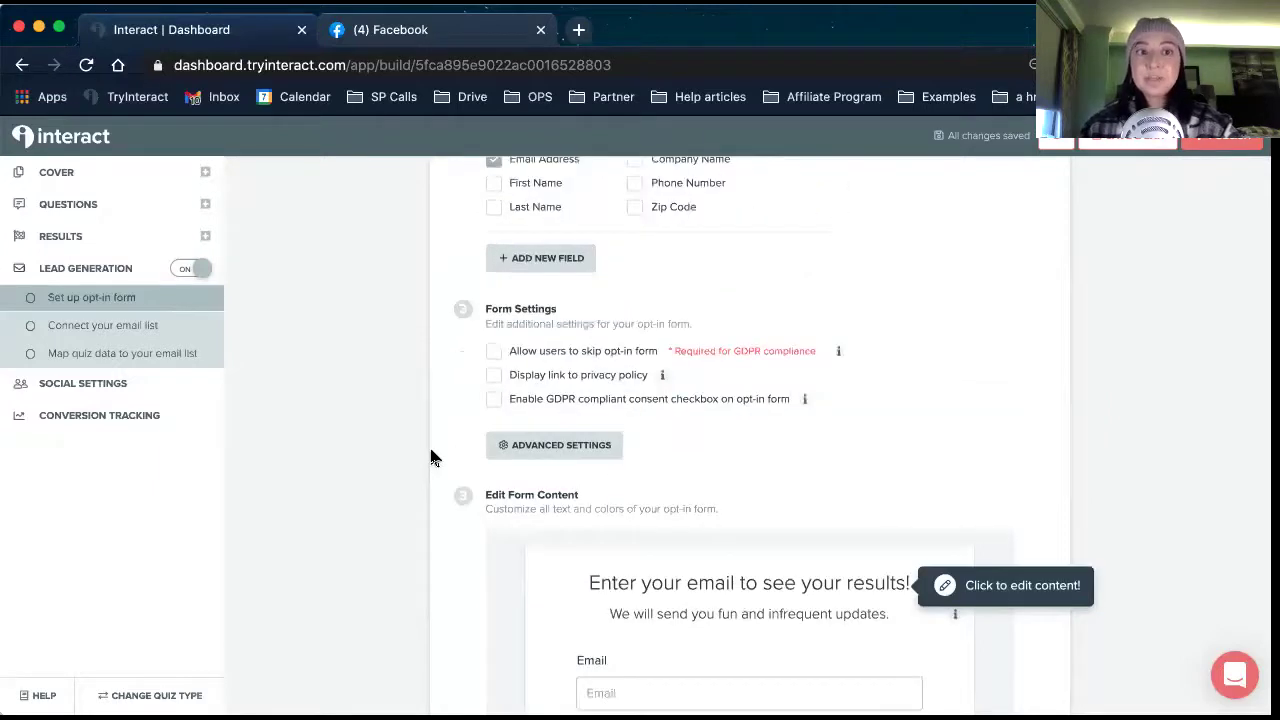
pyautogui.scroll(2, 430, 458)
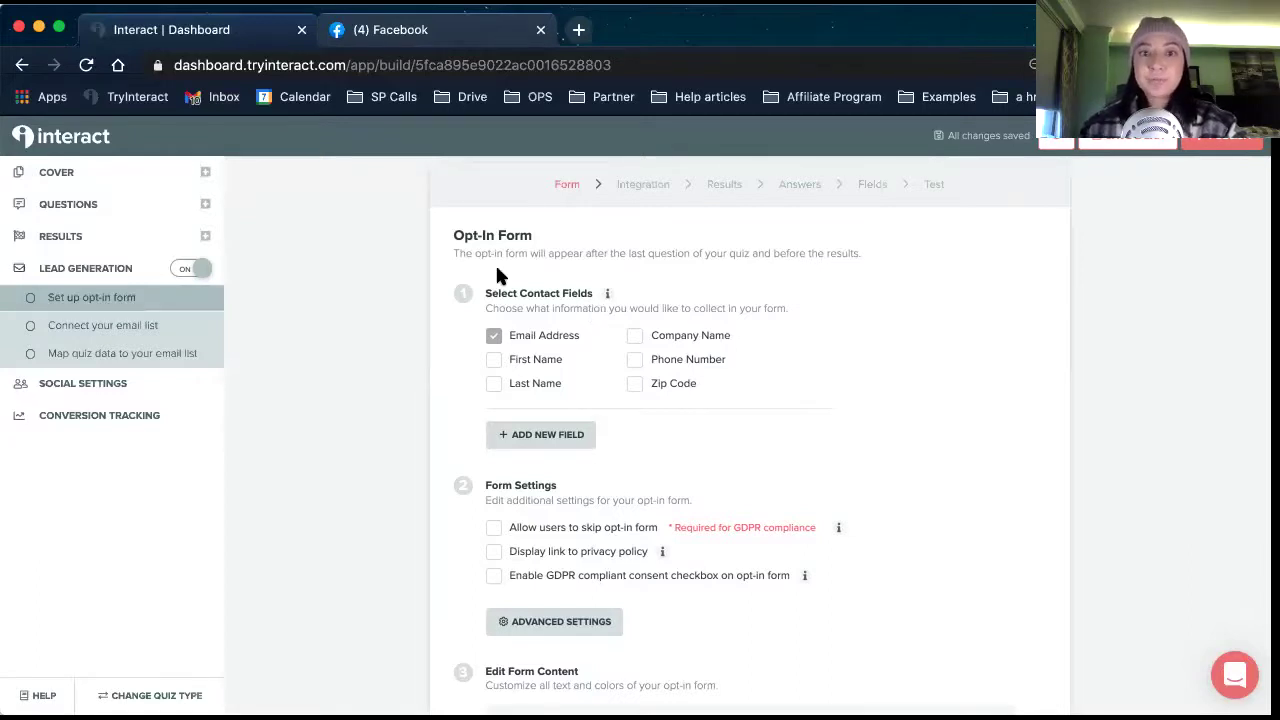
pyautogui.scroll(-1, 619, 272)
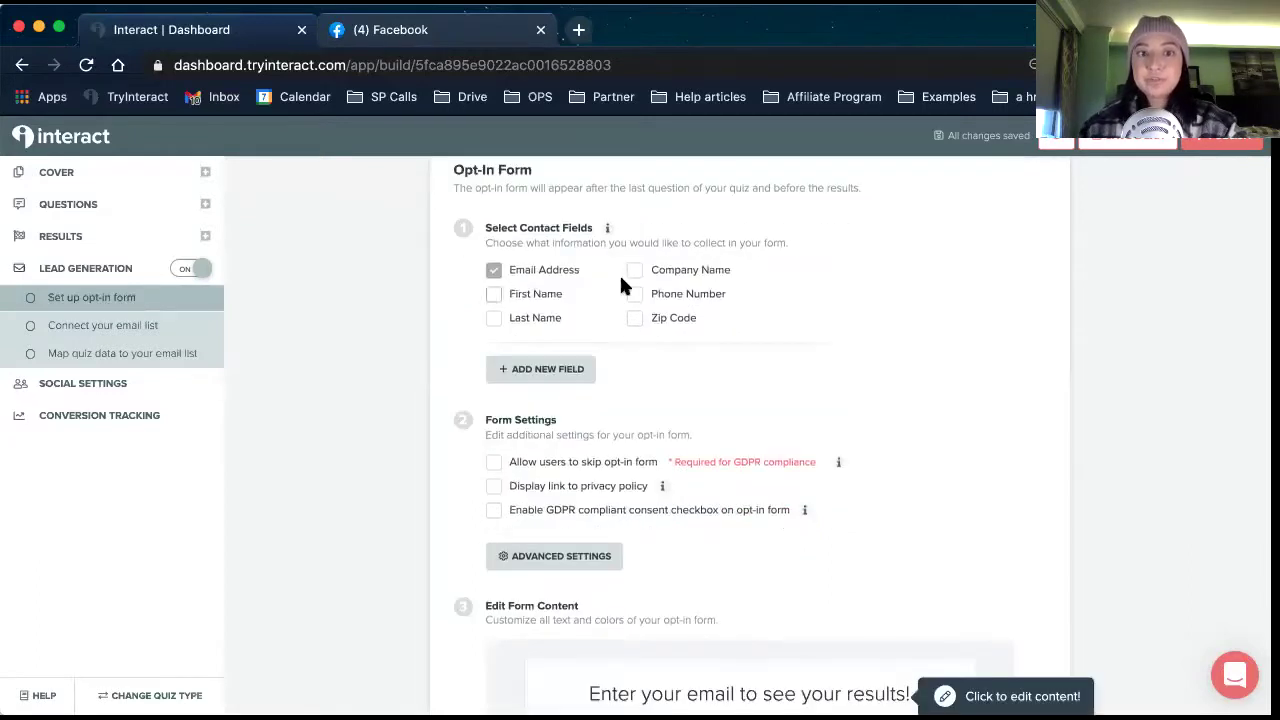
pyautogui.click(563, 298)
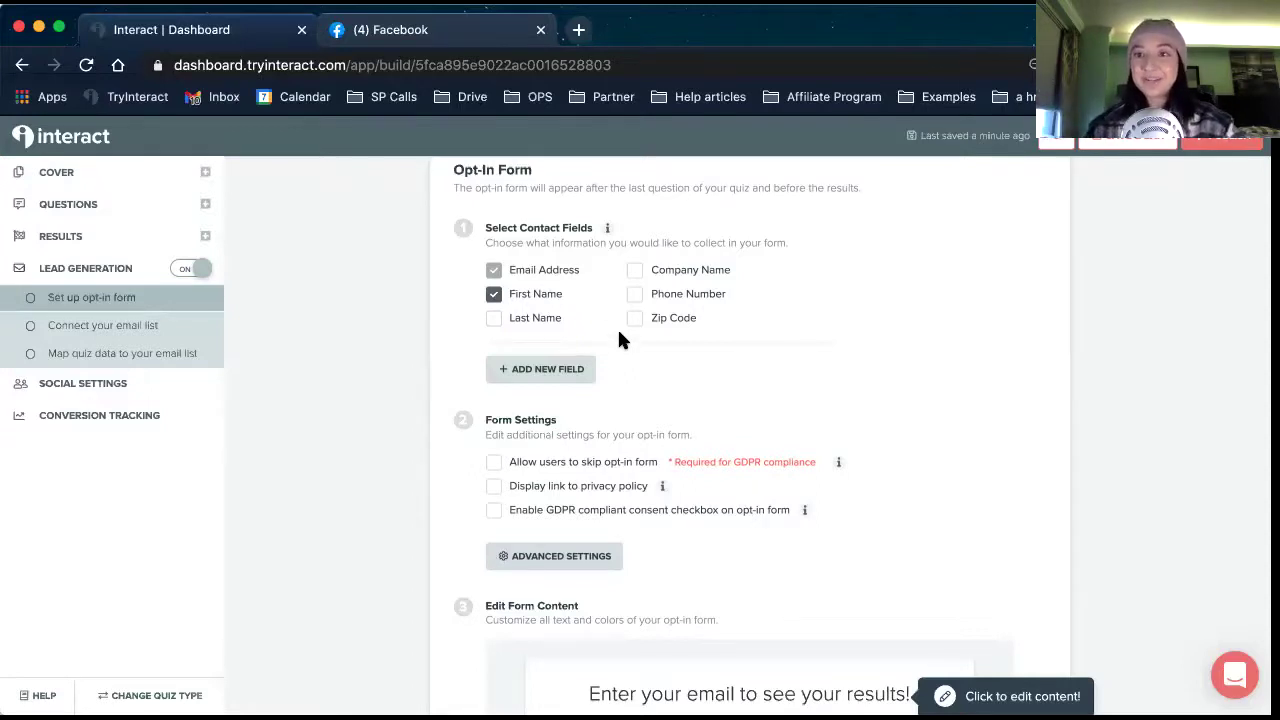
# Open the entry for adding a custom contact field to the opt-in form, leaving its name blank.
pyautogui.click(565, 375)
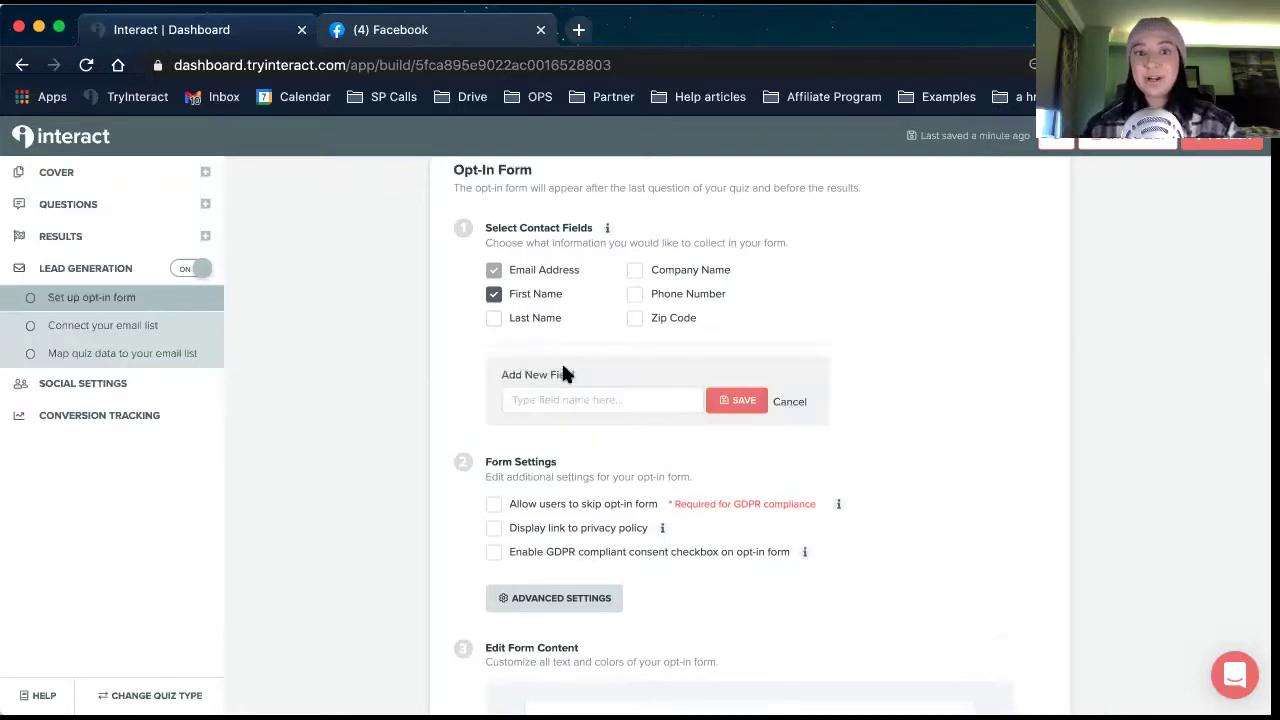
pyautogui.click(578, 399)
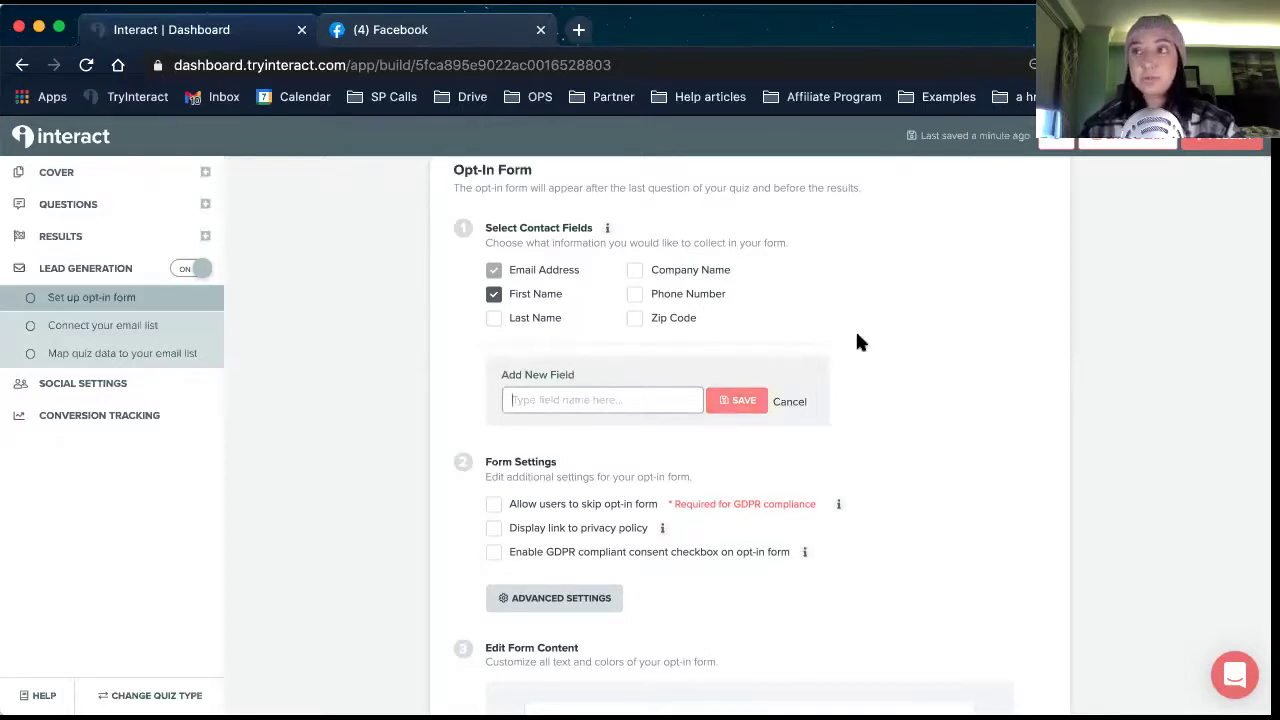
pyautogui.click(889, 325)
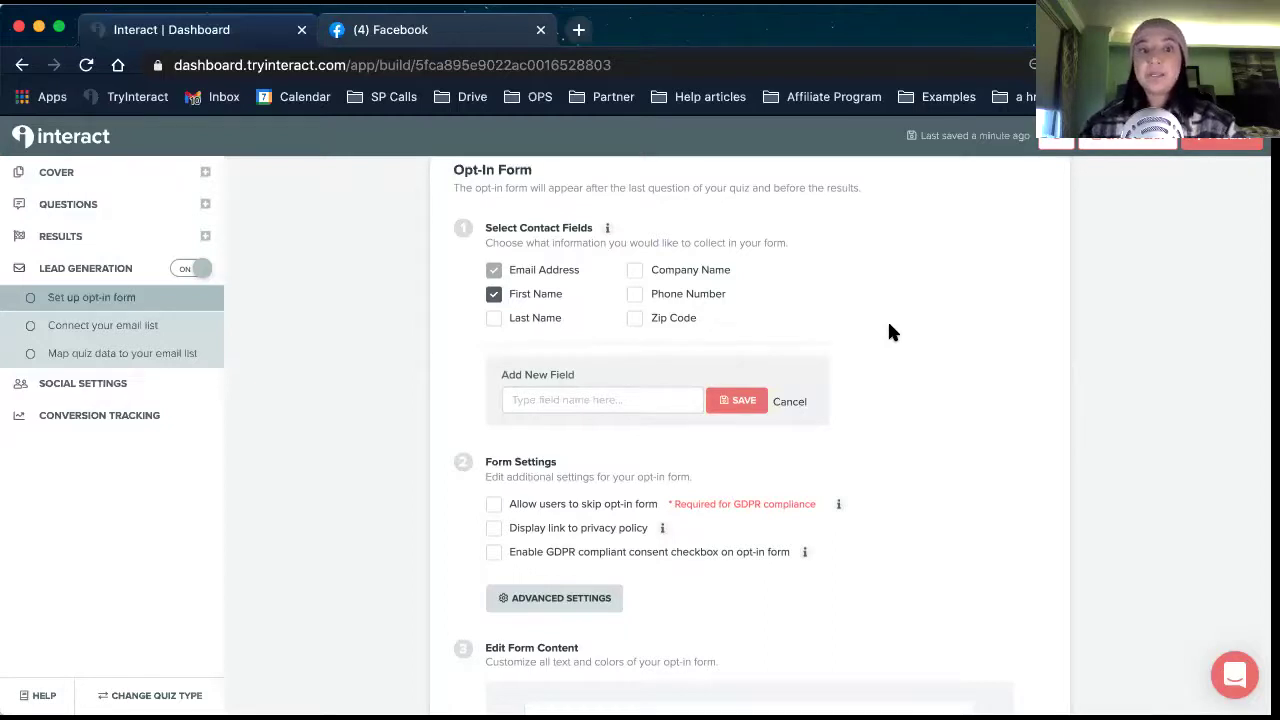
# Allow users to skip the opt-in form and check the skip option in the form preview.
pyautogui.scroll(-1, 891, 331)
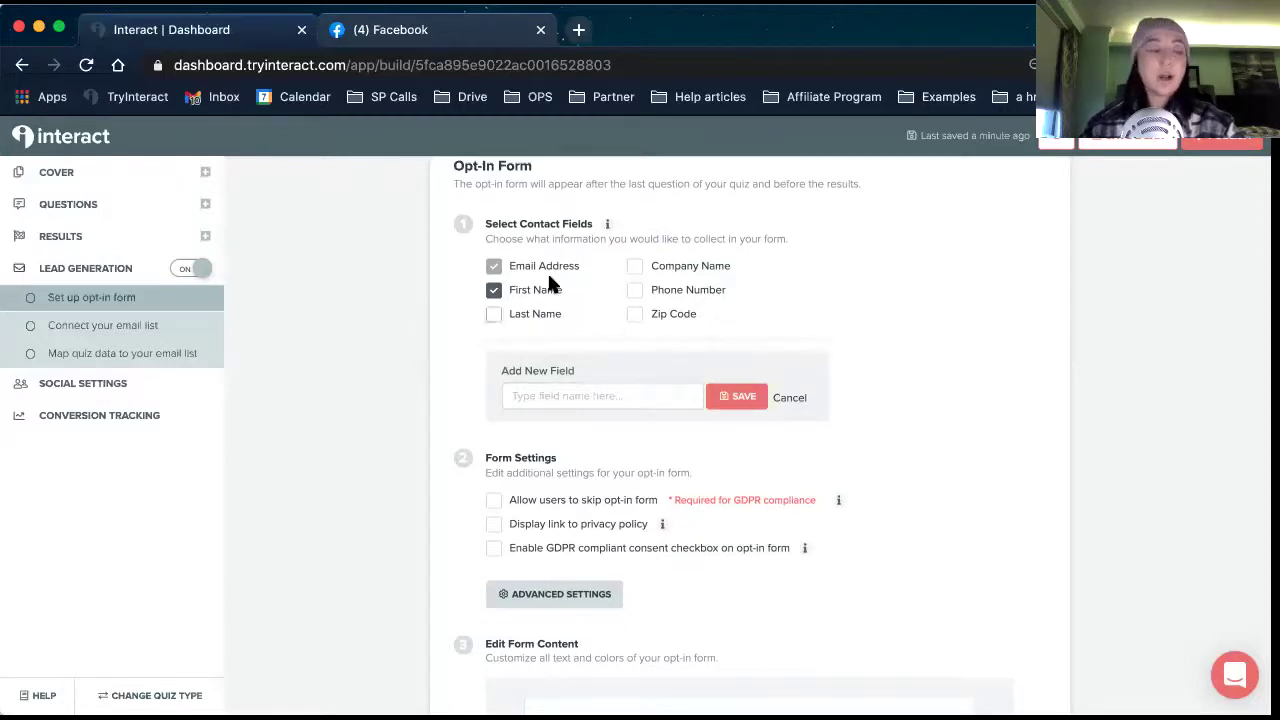
pyautogui.scroll(-2, 580, 268)
pyautogui.scroll(-3, 583, 277)
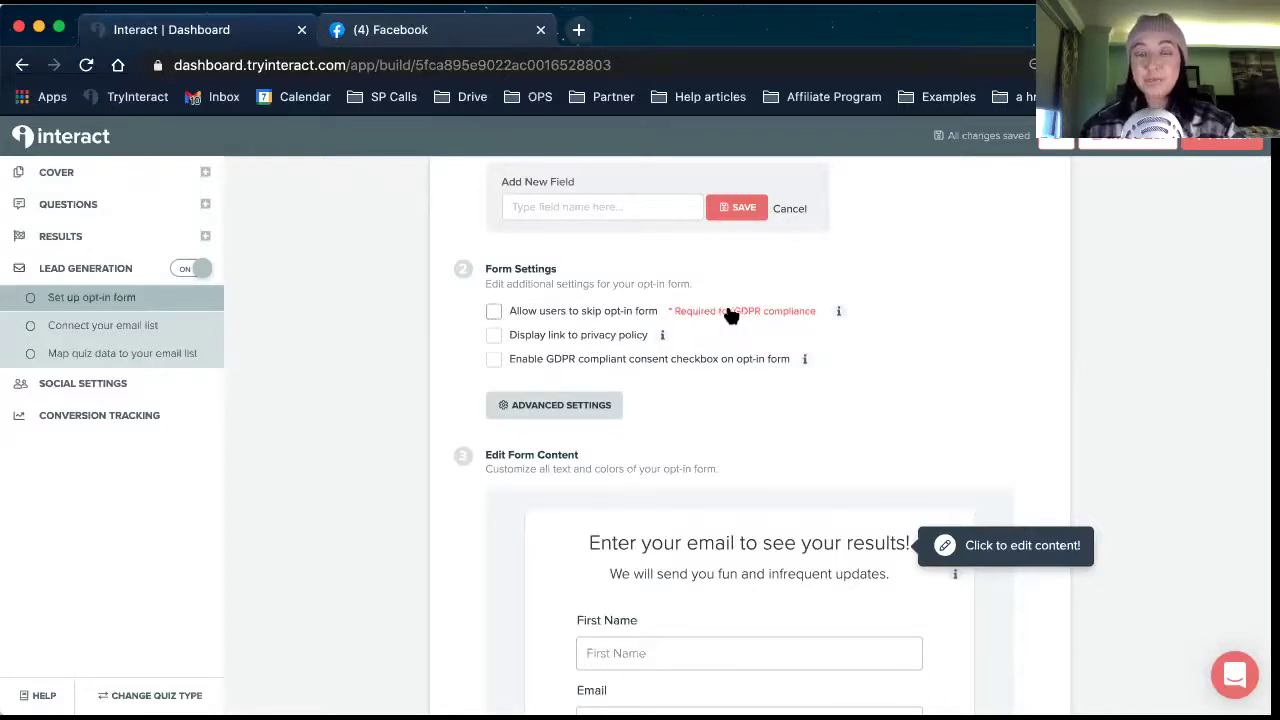
pyautogui.click(535, 318)
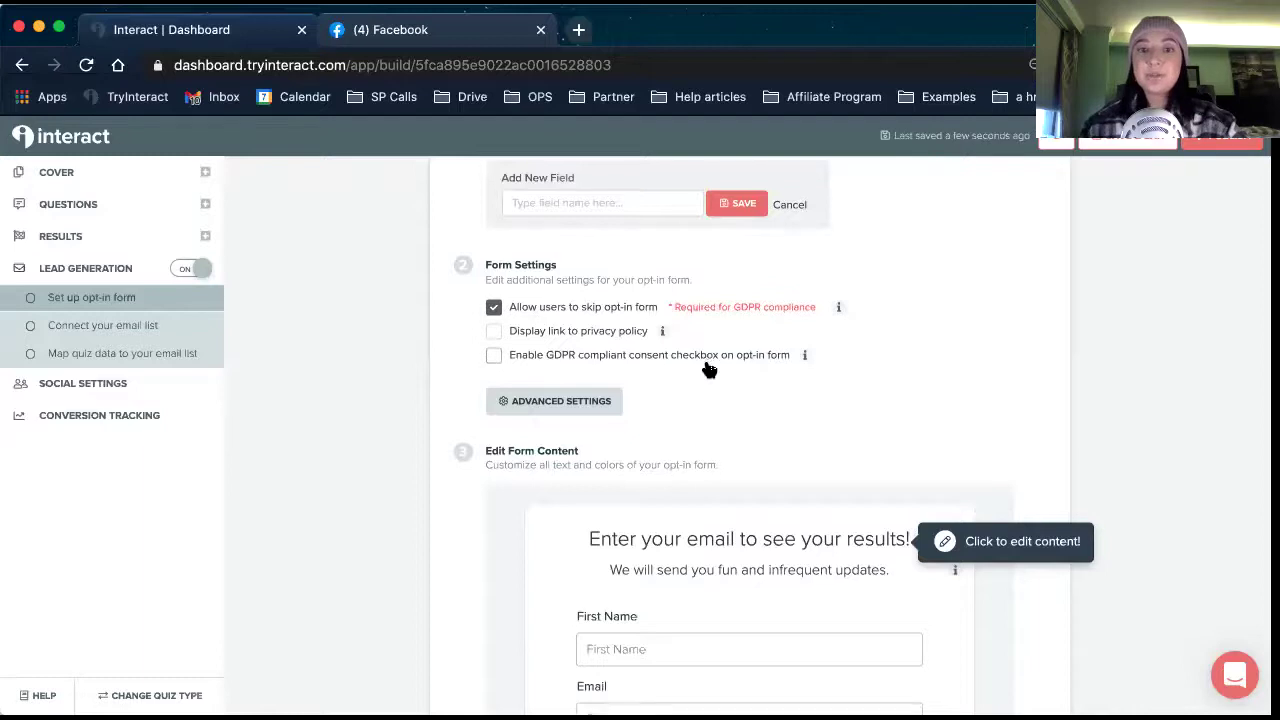
pyautogui.scroll(-3, 706, 366)
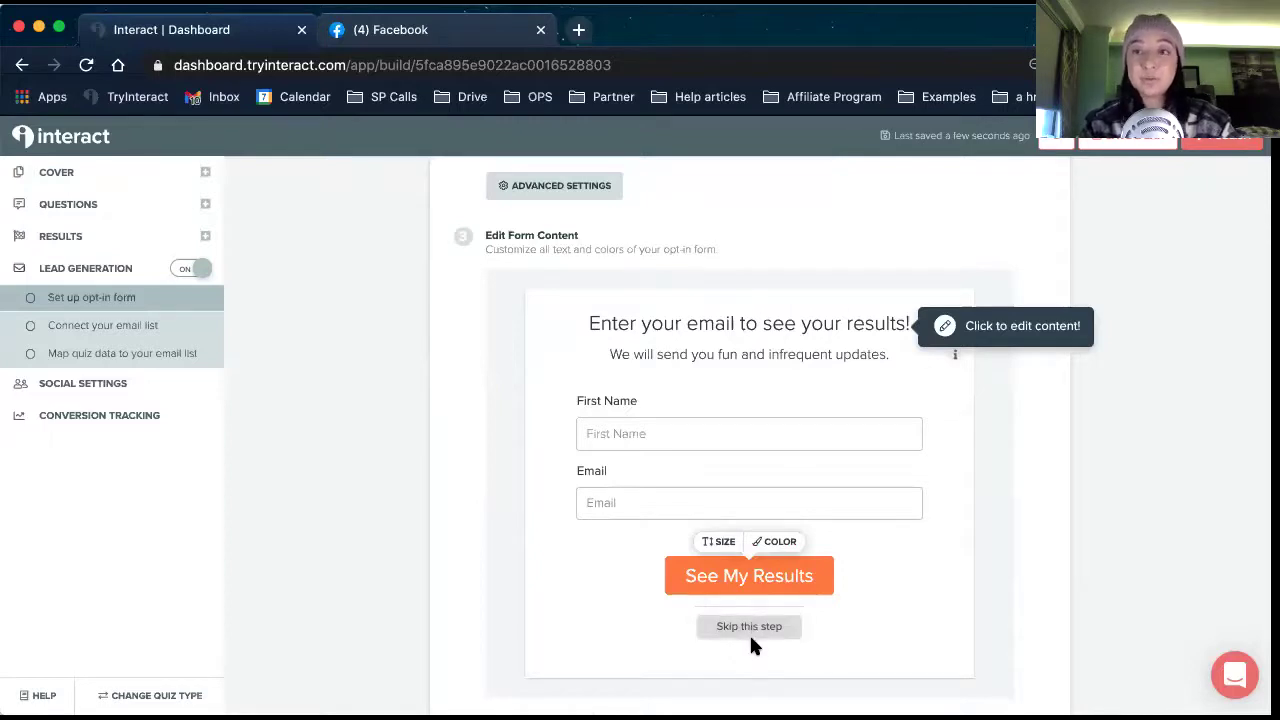
pyautogui.scroll(1, 1013, 565)
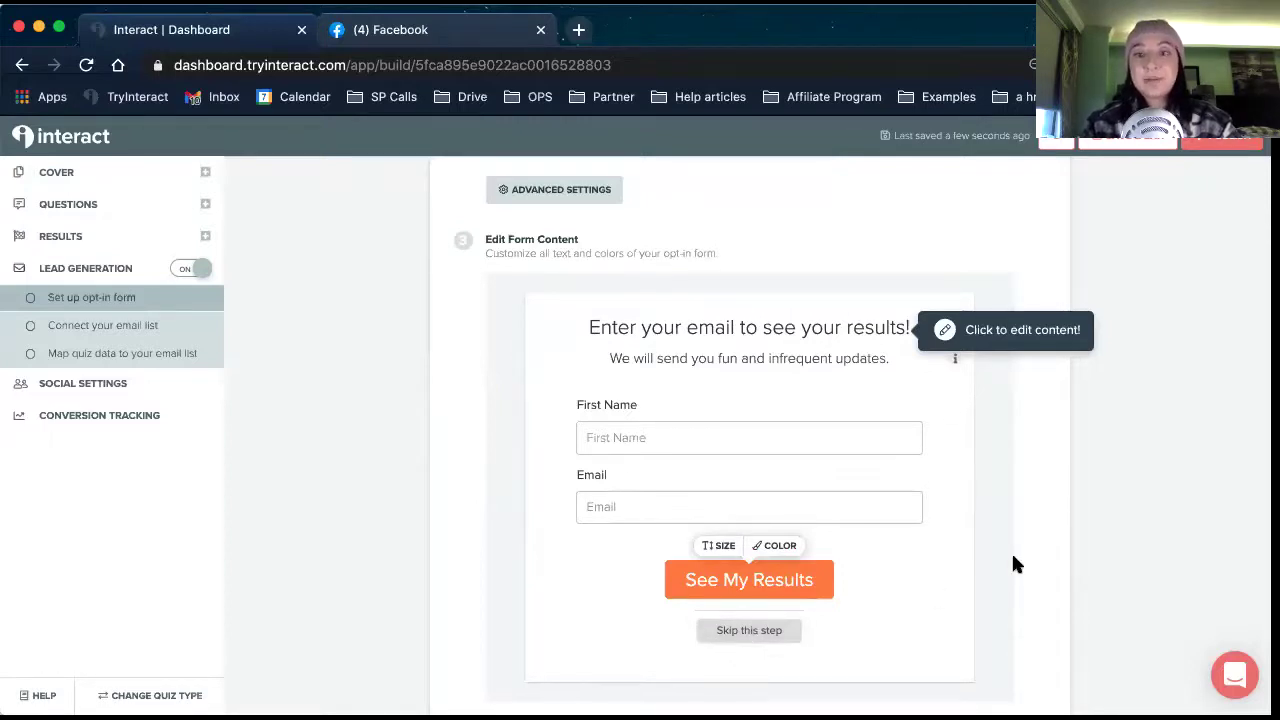
# Display a privacy policy link on the opt-in form without entering a URL, and check it in the form preview.
pyautogui.scroll(3, 1013, 560)
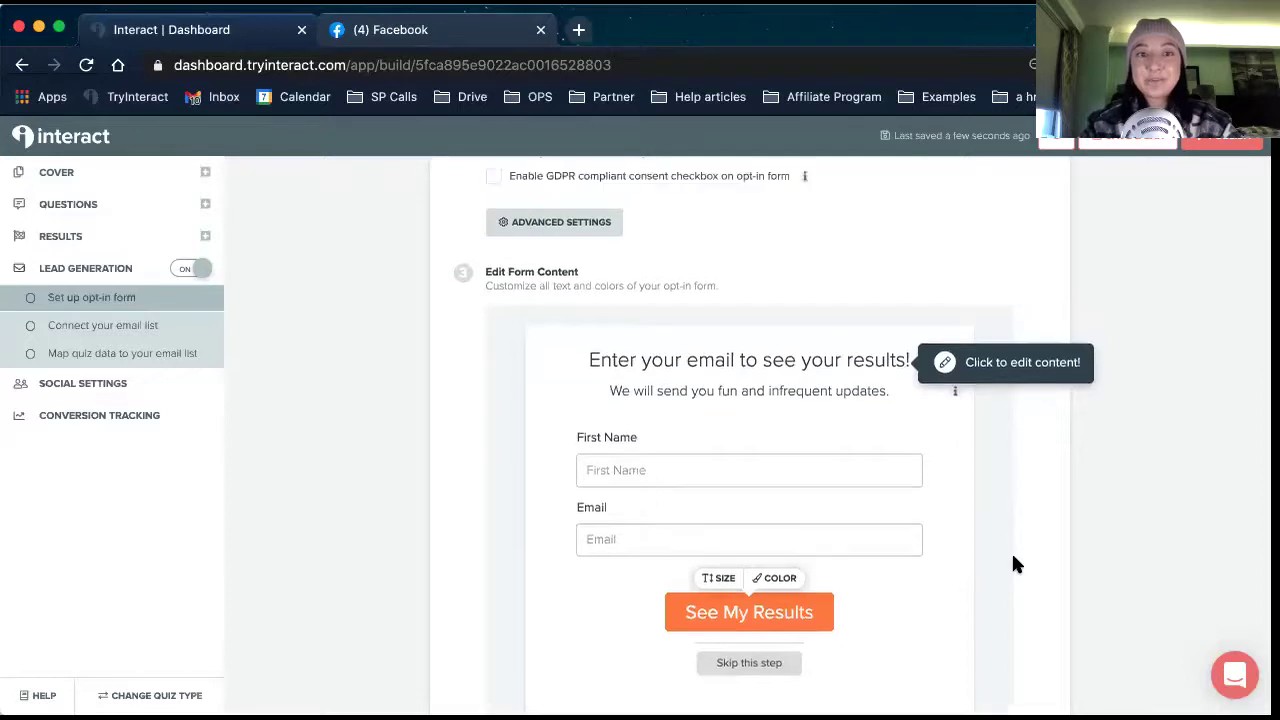
pyautogui.scroll(5, 911, 578)
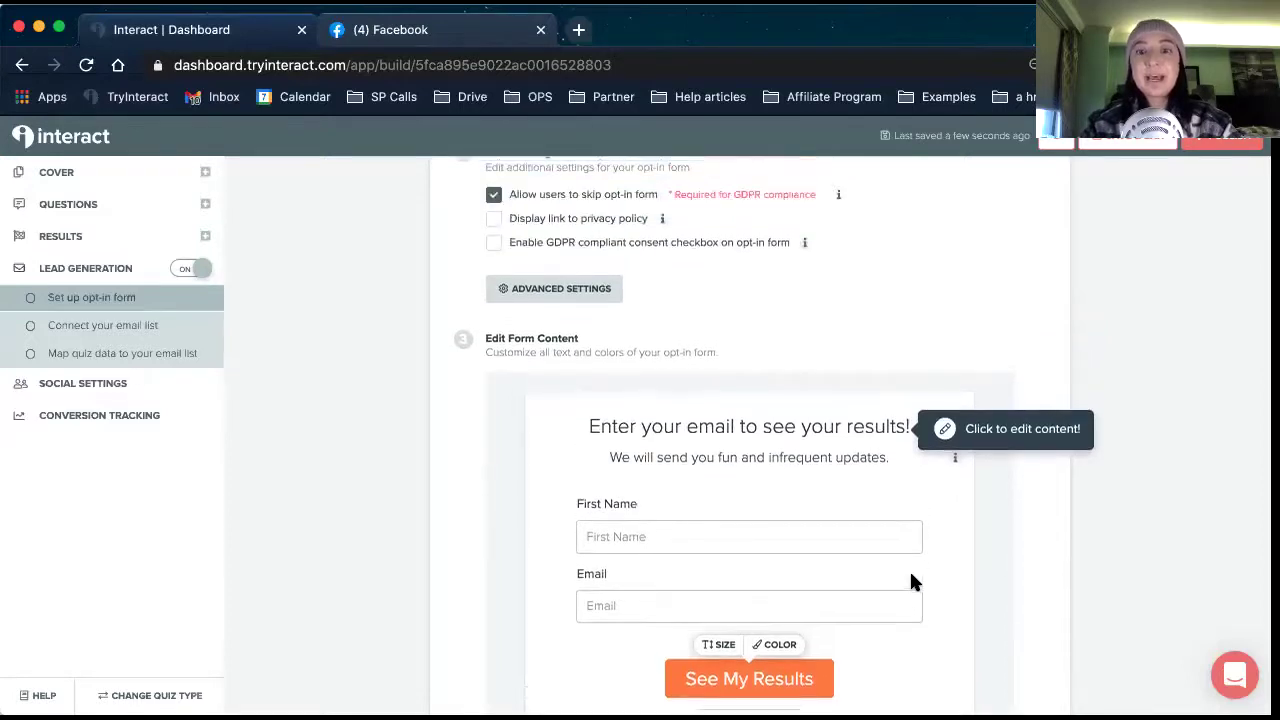
pyautogui.scroll(1, 911, 578)
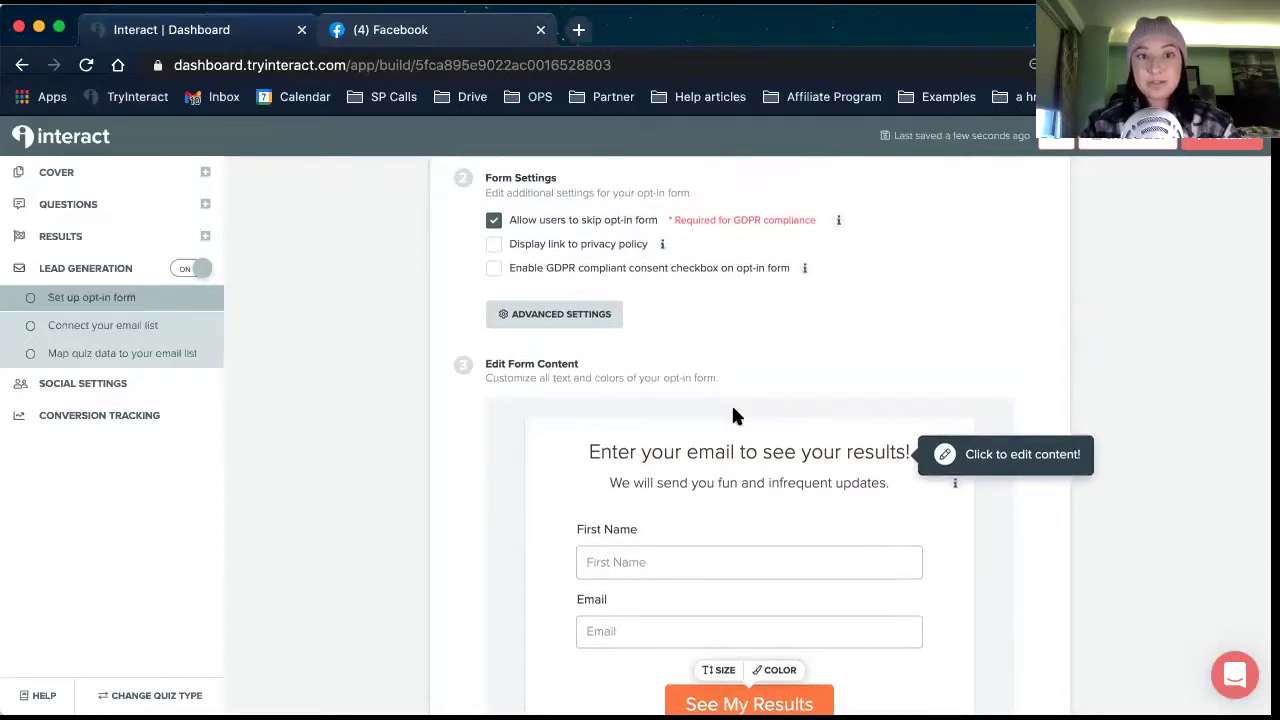
pyautogui.click(528, 252)
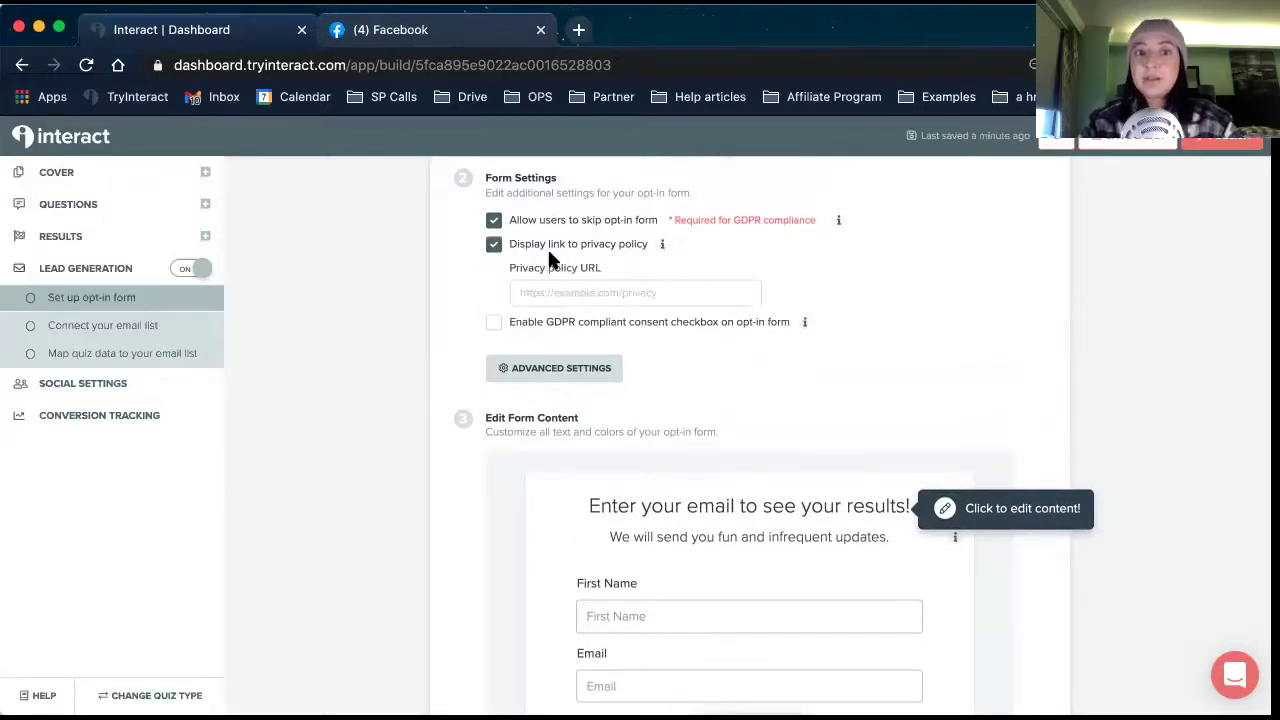
pyautogui.click(537, 294)
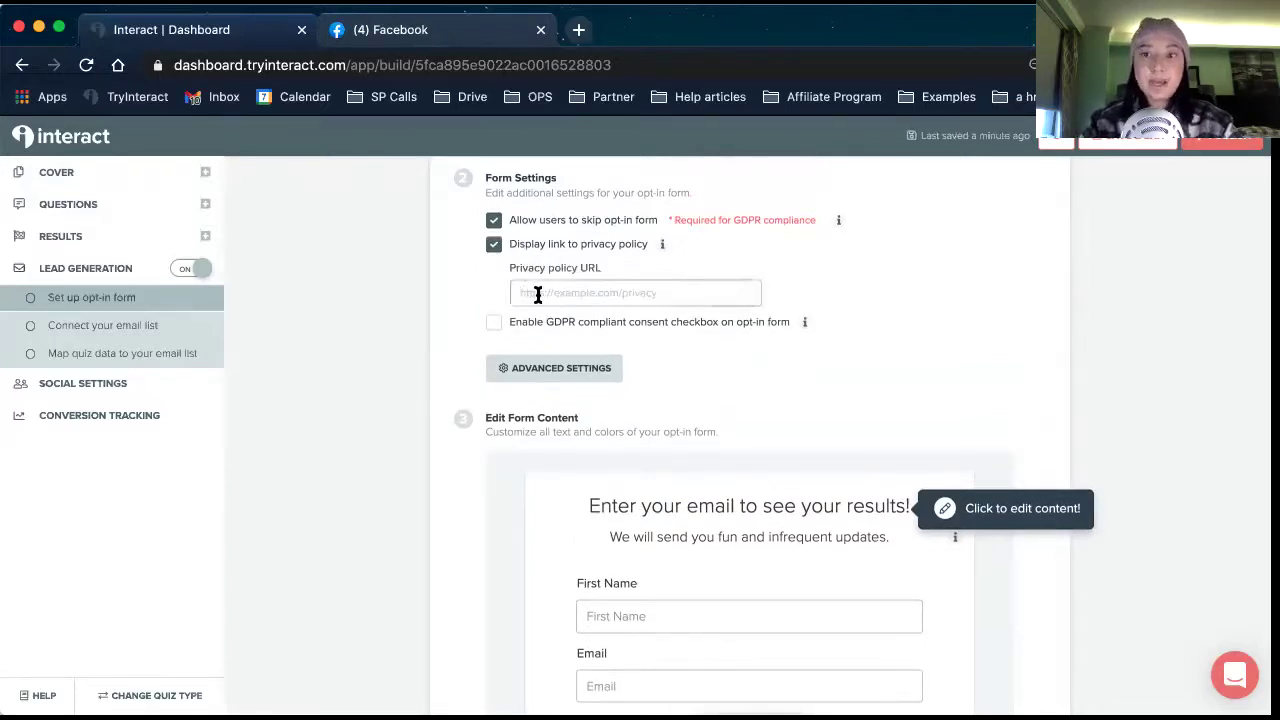
pyautogui.scroll(-4, 735, 332)
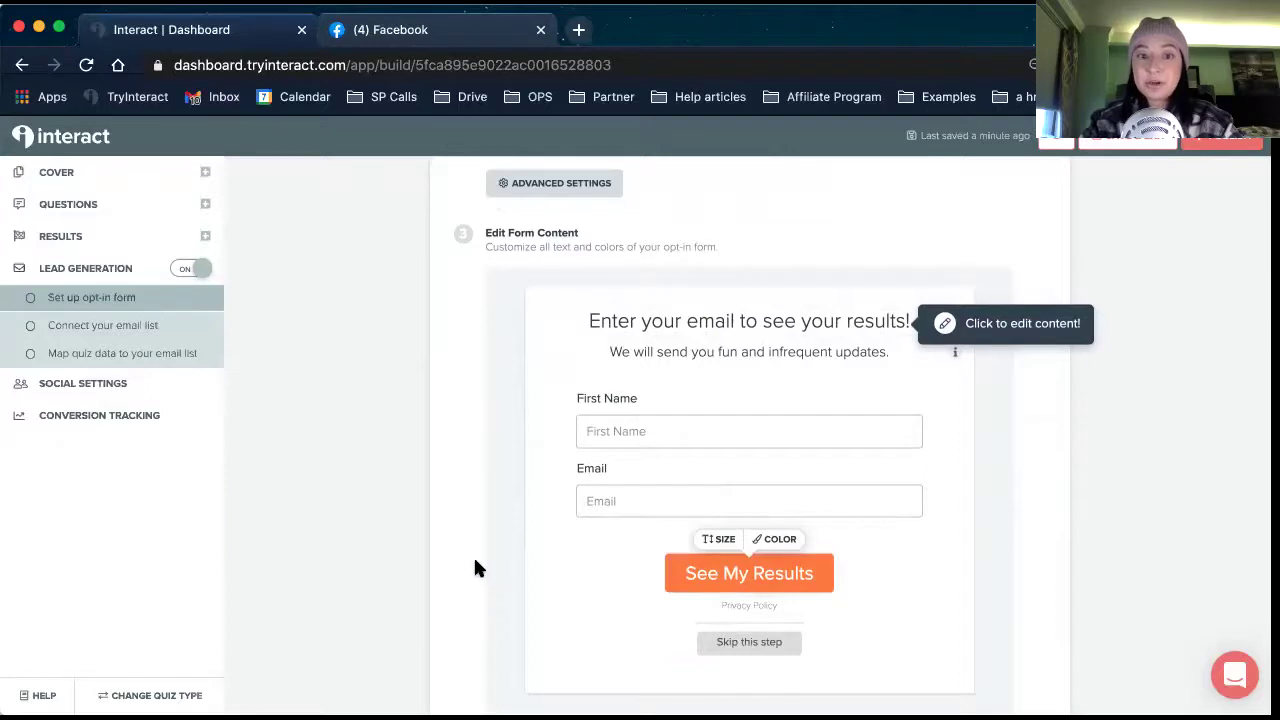
pyautogui.scroll(1, 476, 567)
pyautogui.scroll(4, 476, 567)
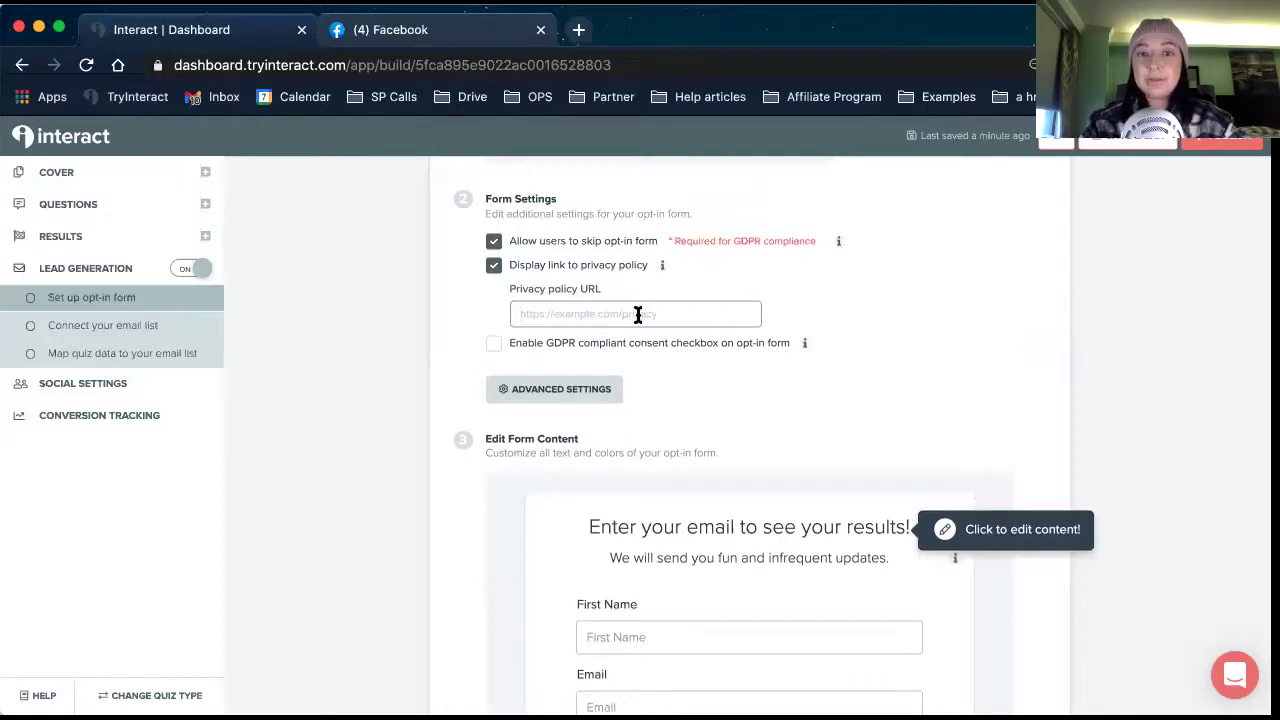
# Enable the GDPR compliant consent checkbox on the opt-in form and open its custom consent label for editing.
pyautogui.click(496, 347)
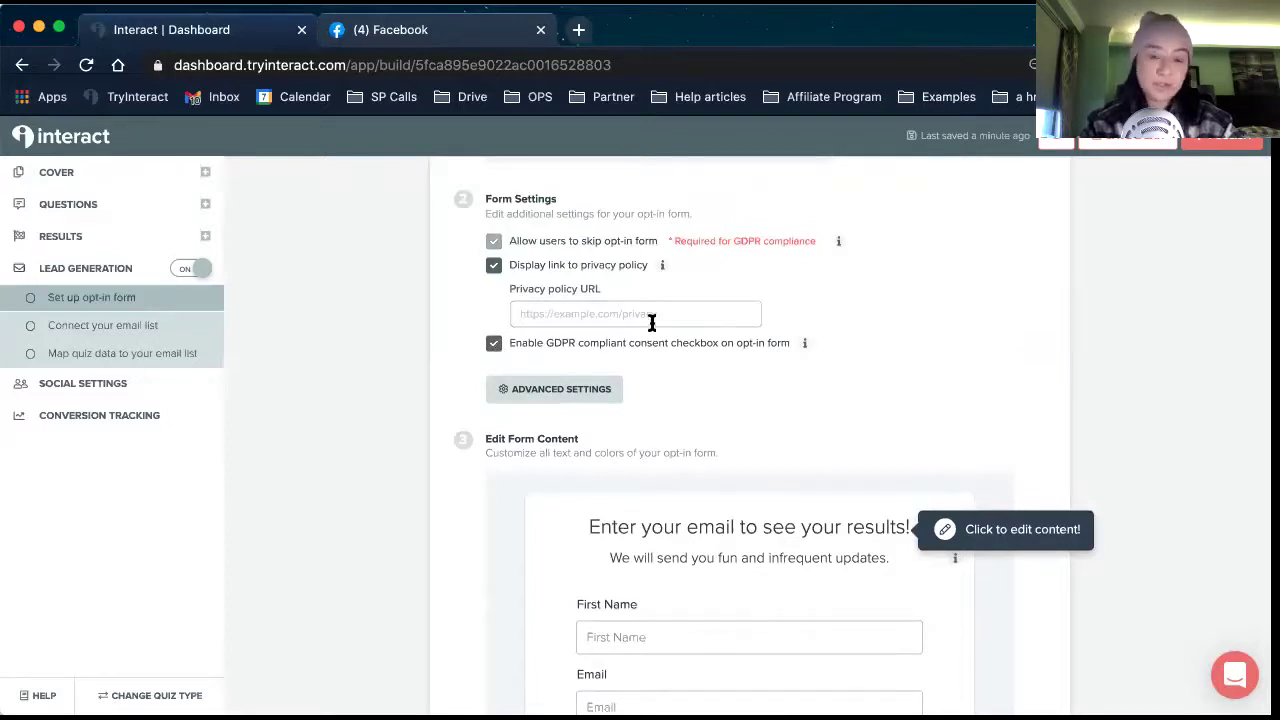
pyautogui.scroll(-5, 705, 400)
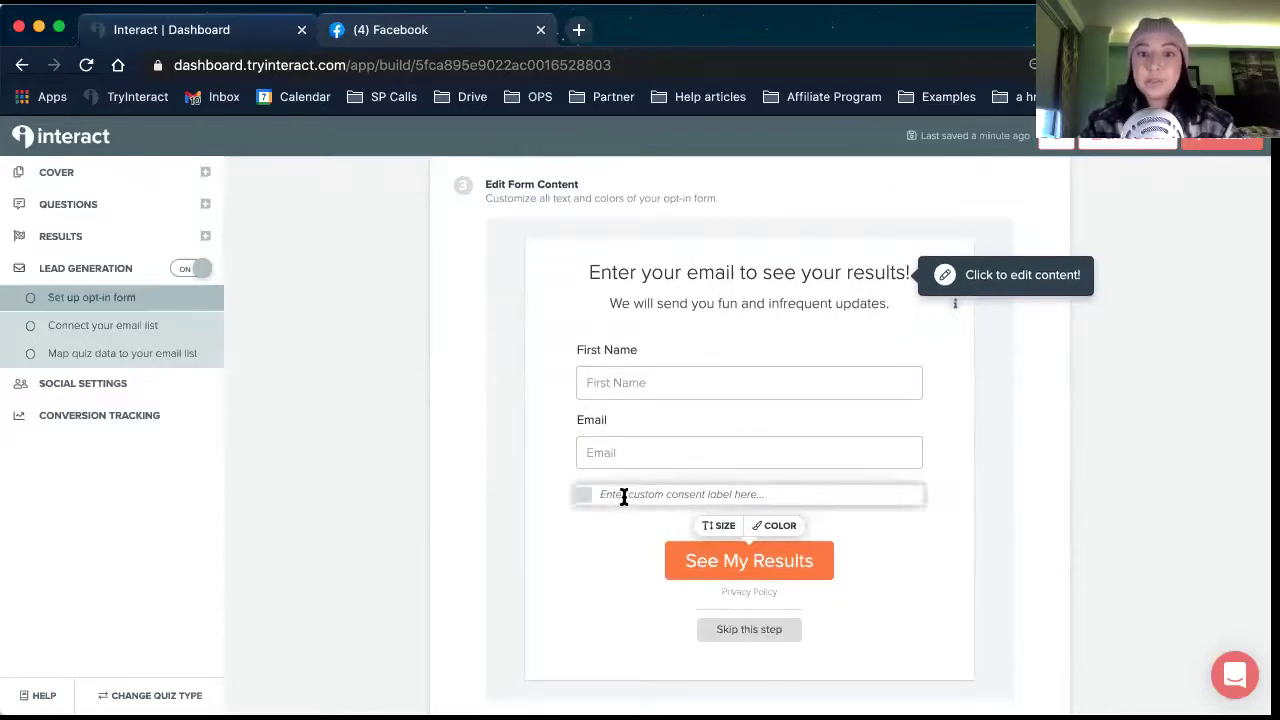
pyautogui.click(623, 497)
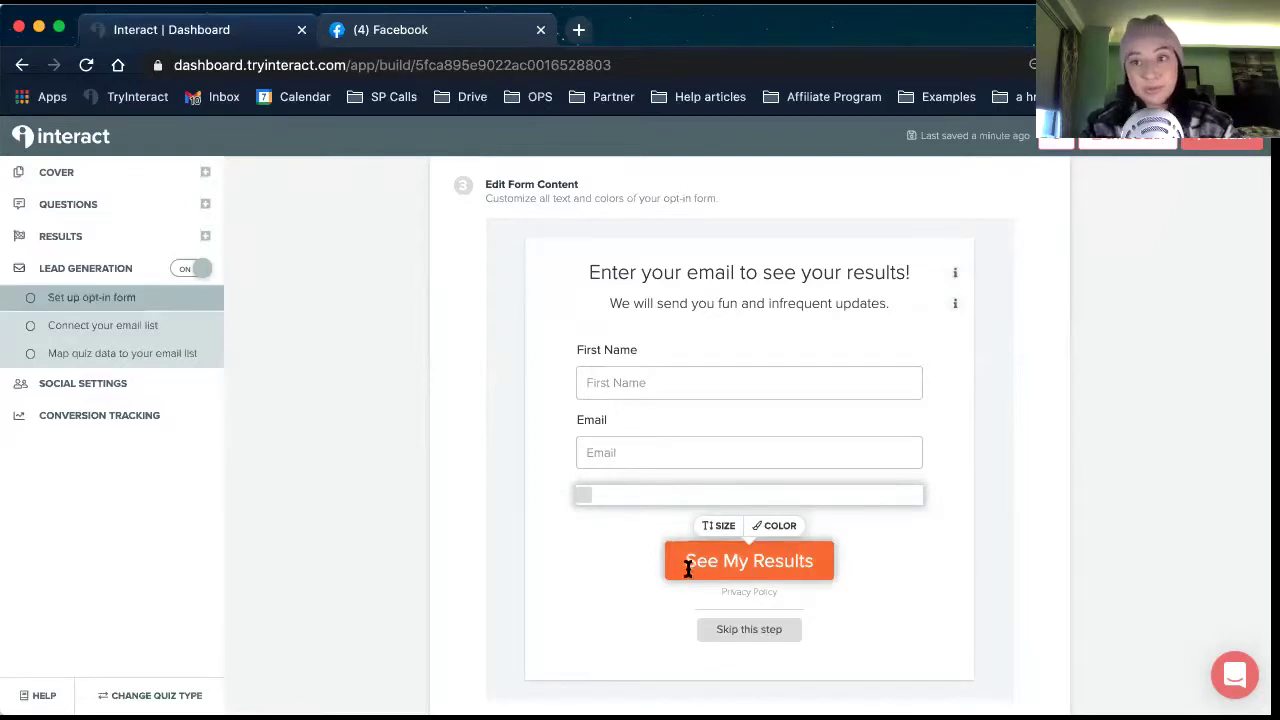
# Turn off the GDPR consent checkbox and the privacy policy link in the form settings.
pyautogui.scroll(2, 515, 456)
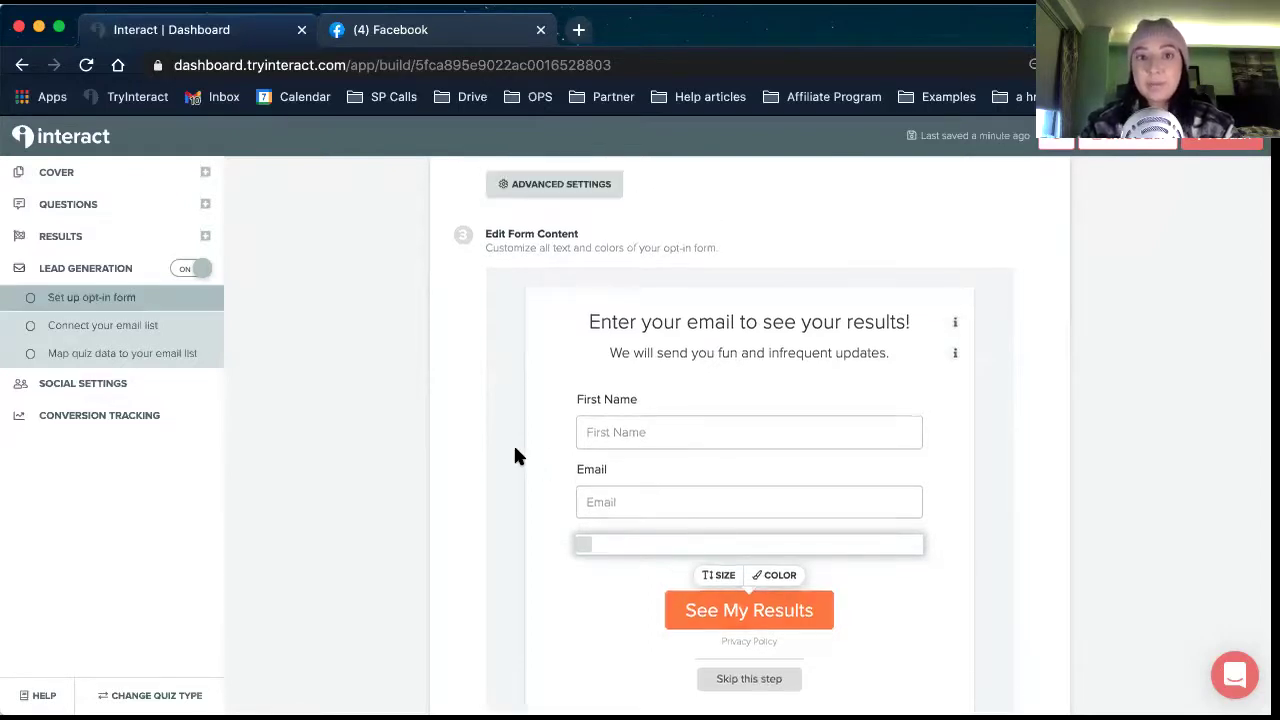
pyautogui.scroll(4, 513, 454)
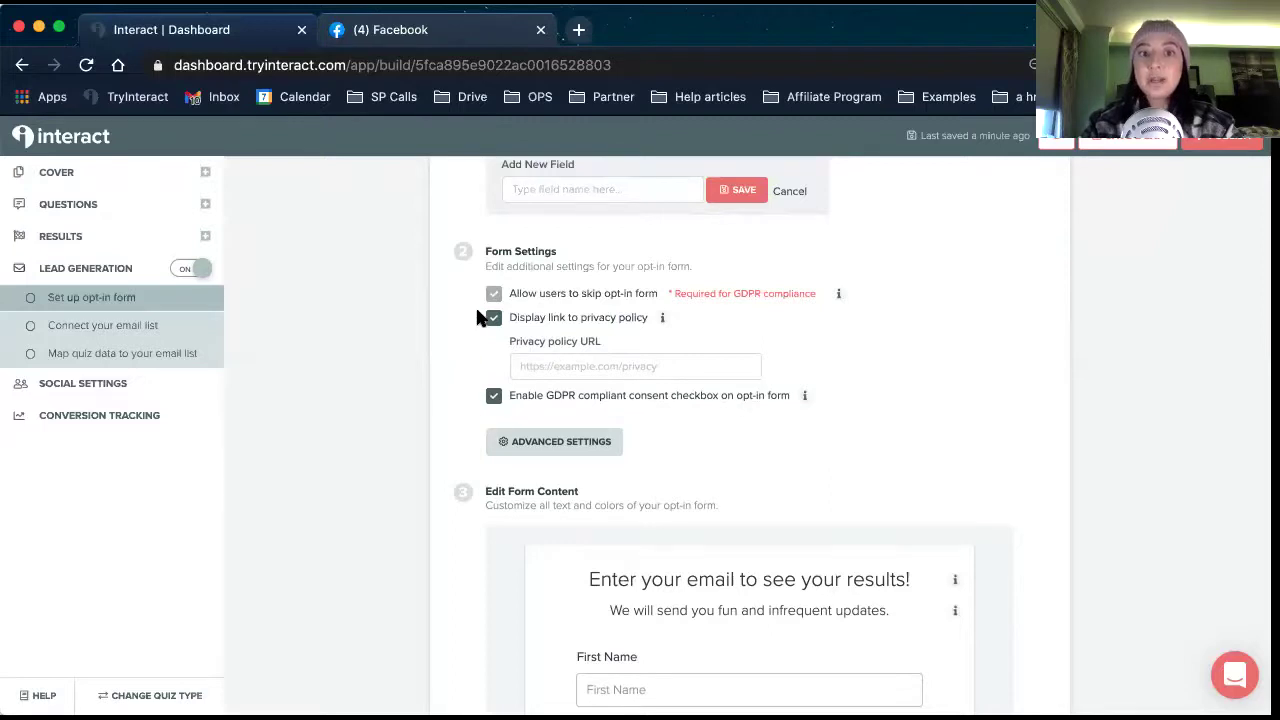
pyautogui.click(493, 396)
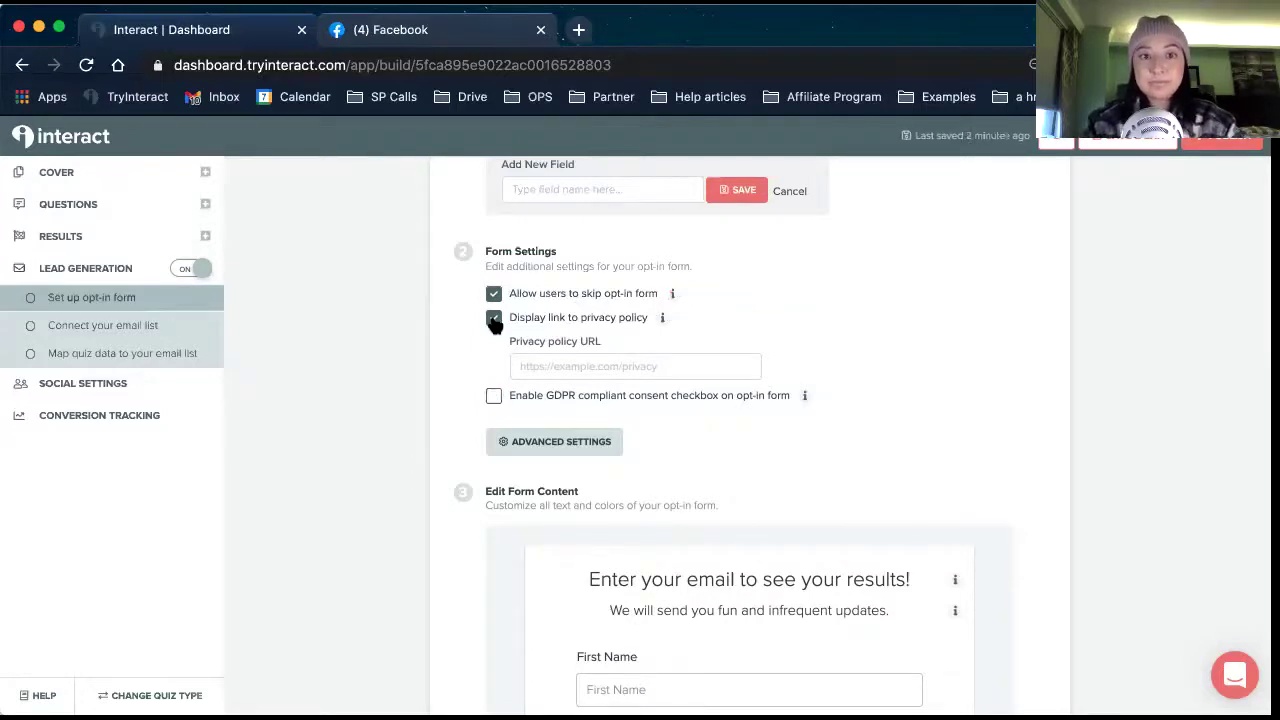
pyautogui.click(494, 319)
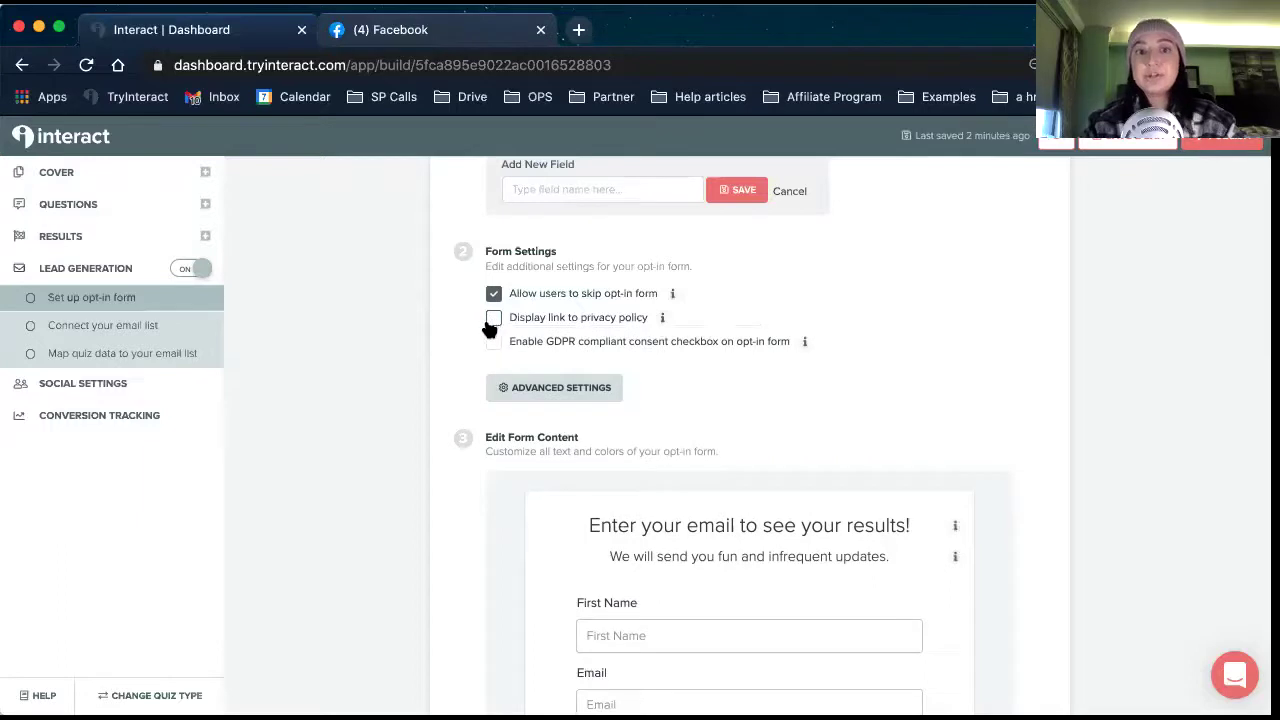
# Review the form error messages in the advanced form settings and save them as they are.
pyautogui.click(518, 396)
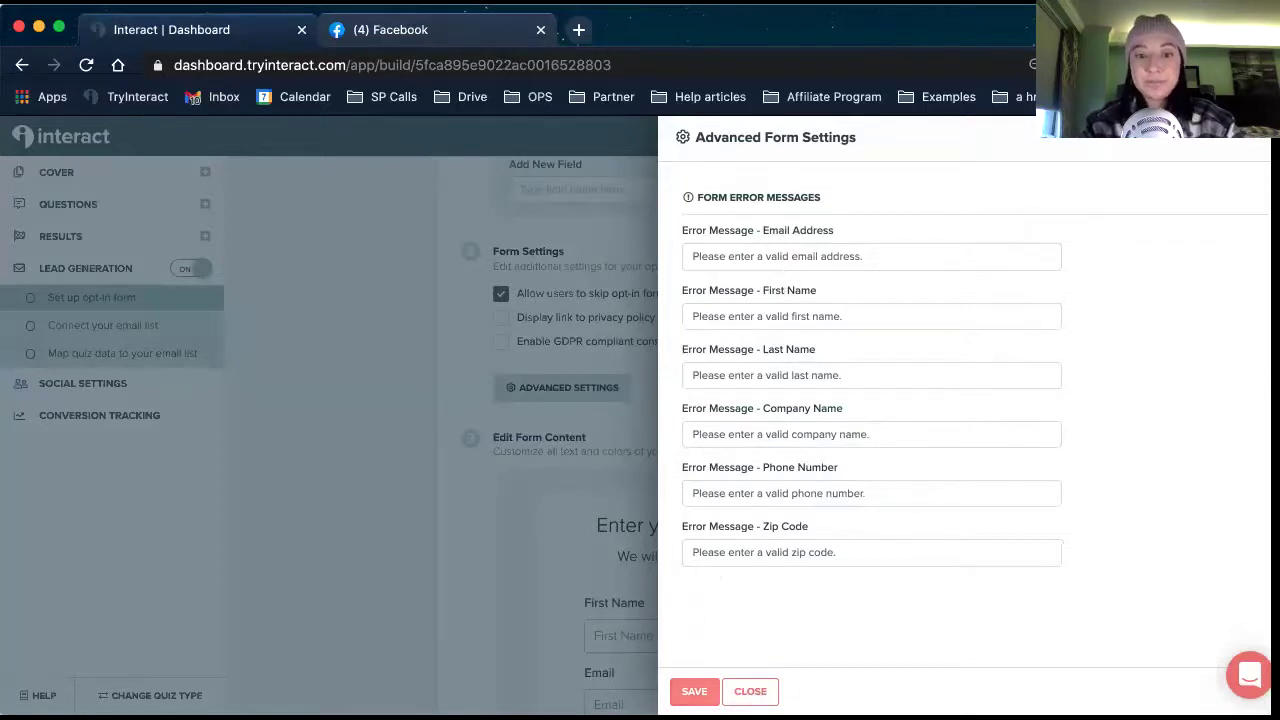
pyautogui.click(694, 691)
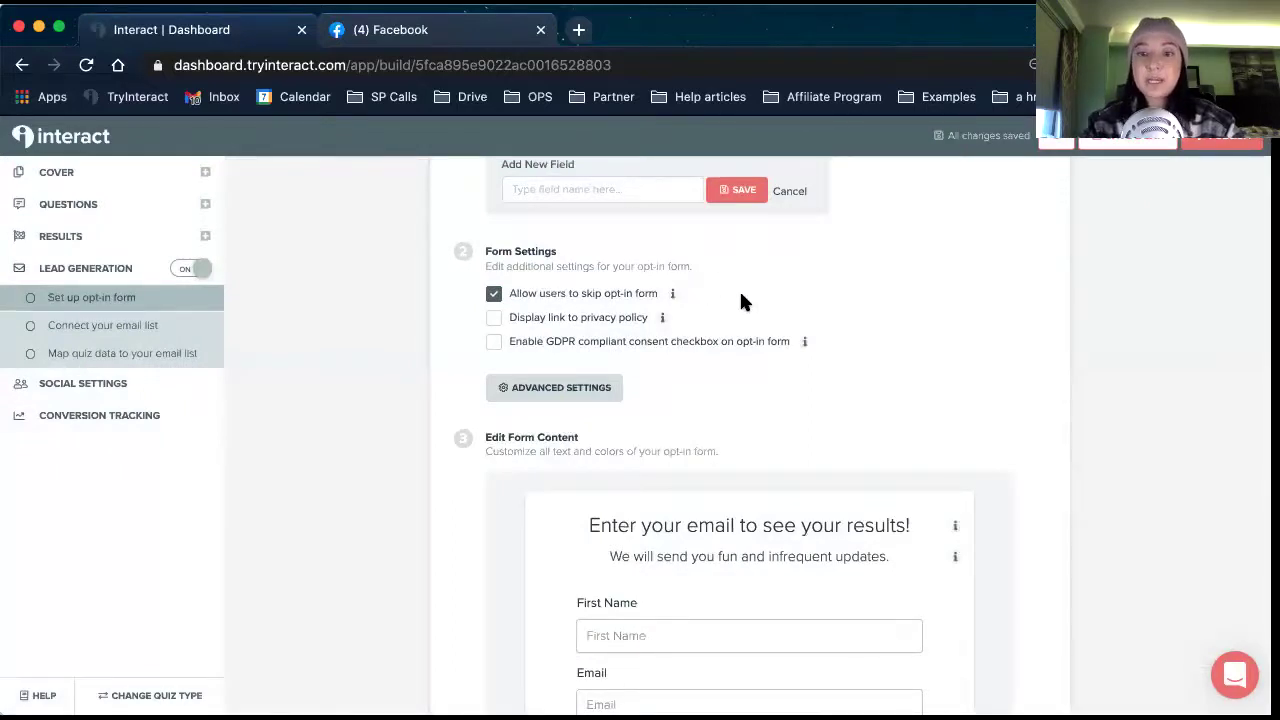
# Look over the form preview, and switch the option allowing users to skip the opt-in form off and back on.
pyautogui.scroll(-3, 741, 300)
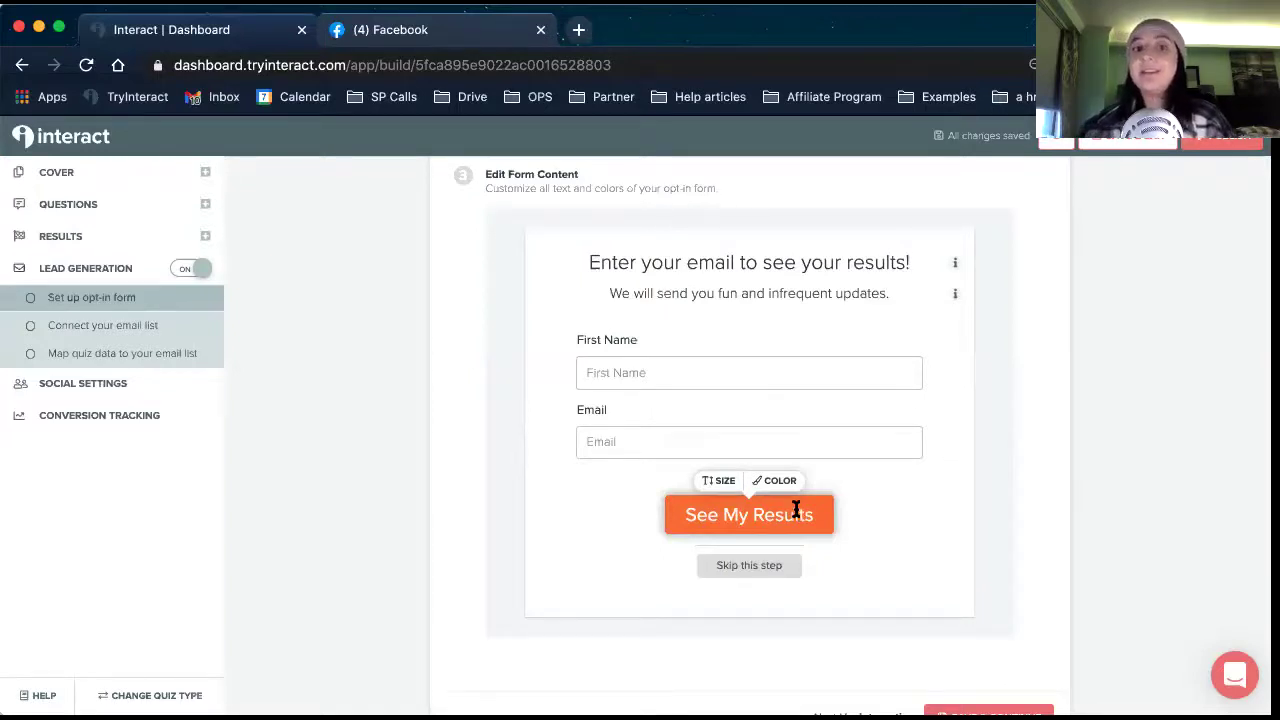
pyautogui.scroll(5, 440, 450)
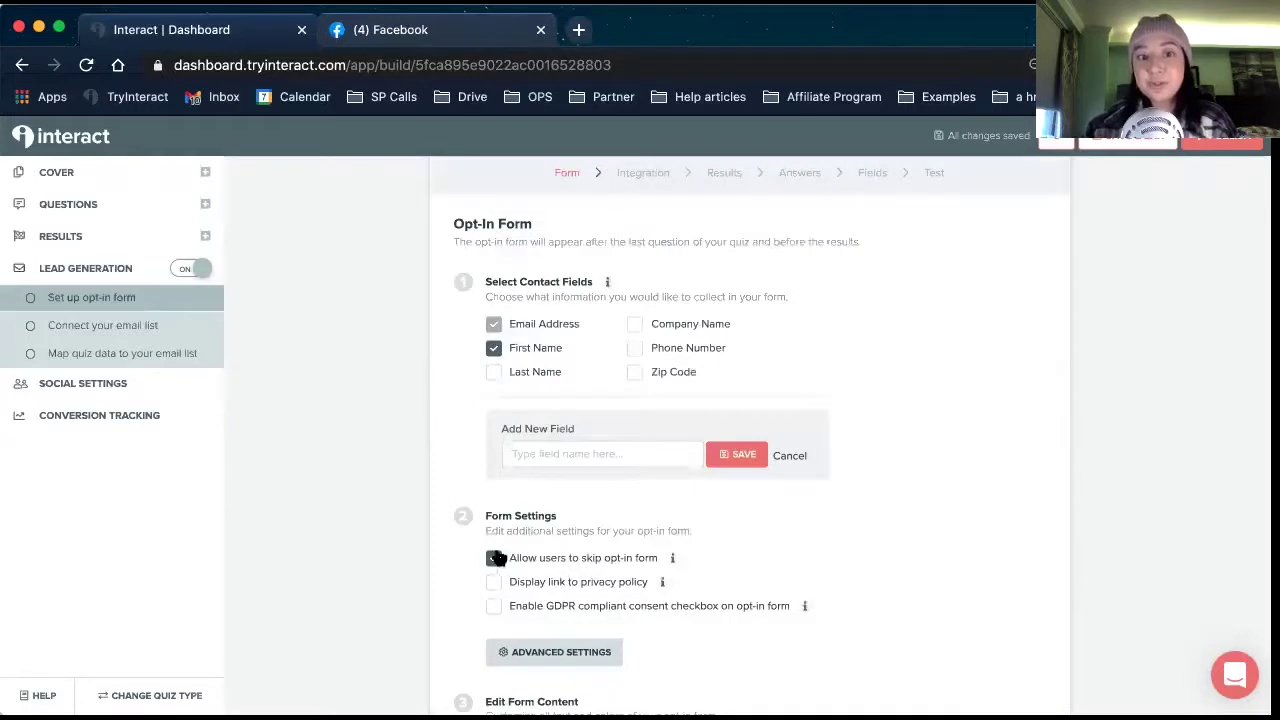
pyautogui.click(495, 562)
pyautogui.click(495, 560)
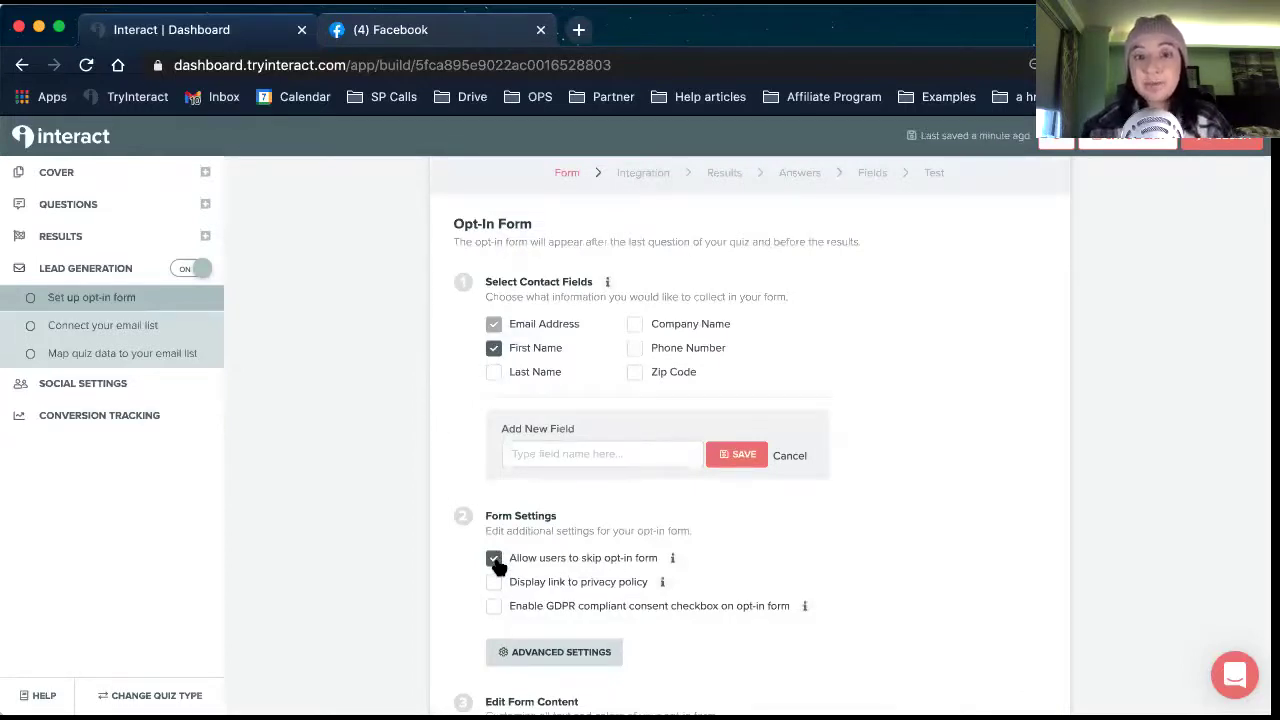
# Change the opt-in form's heading to "Enter your email to see your result!".
pyautogui.scroll(-5, 739, 551)
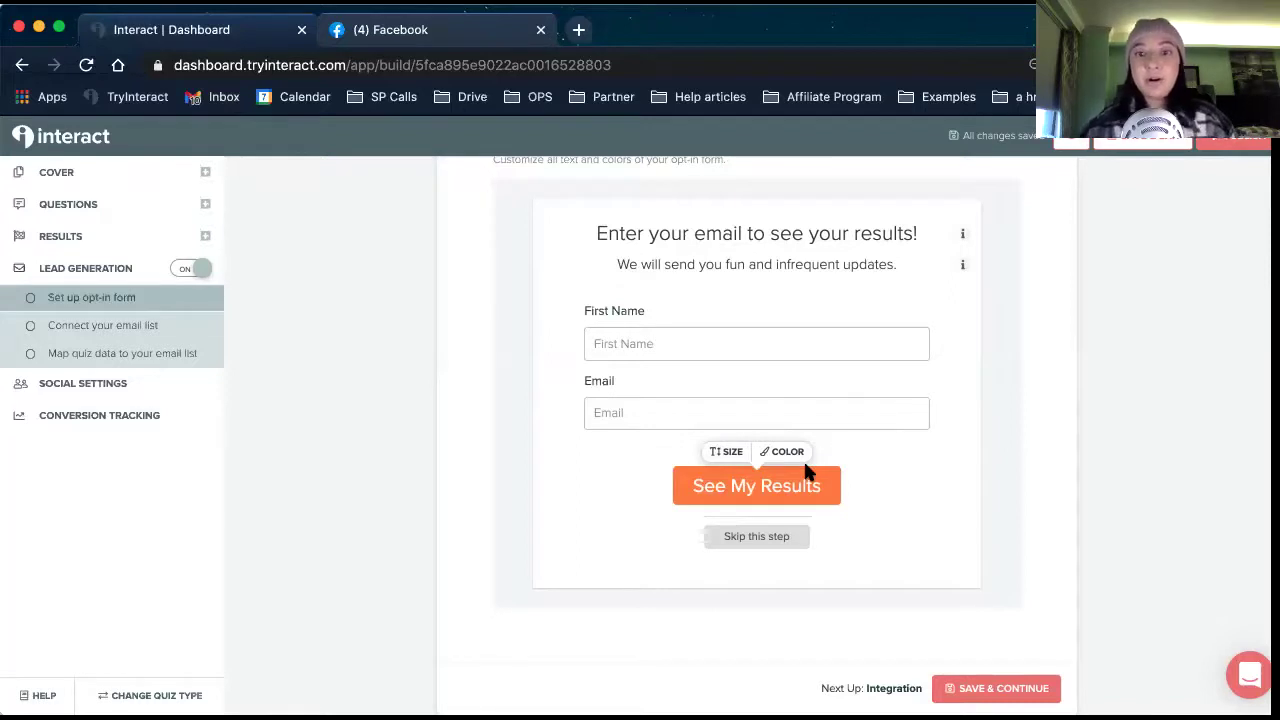
pyautogui.scroll(2, 930, 330)
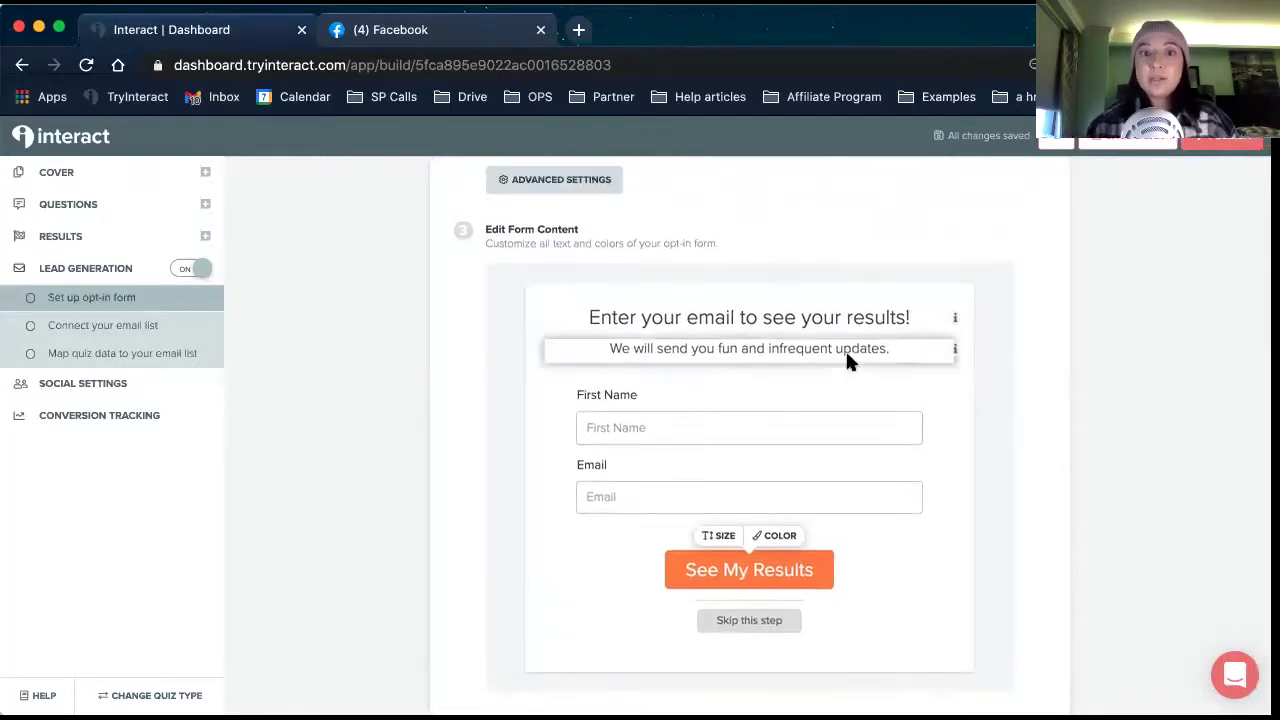
pyautogui.scroll(6, 848, 362)
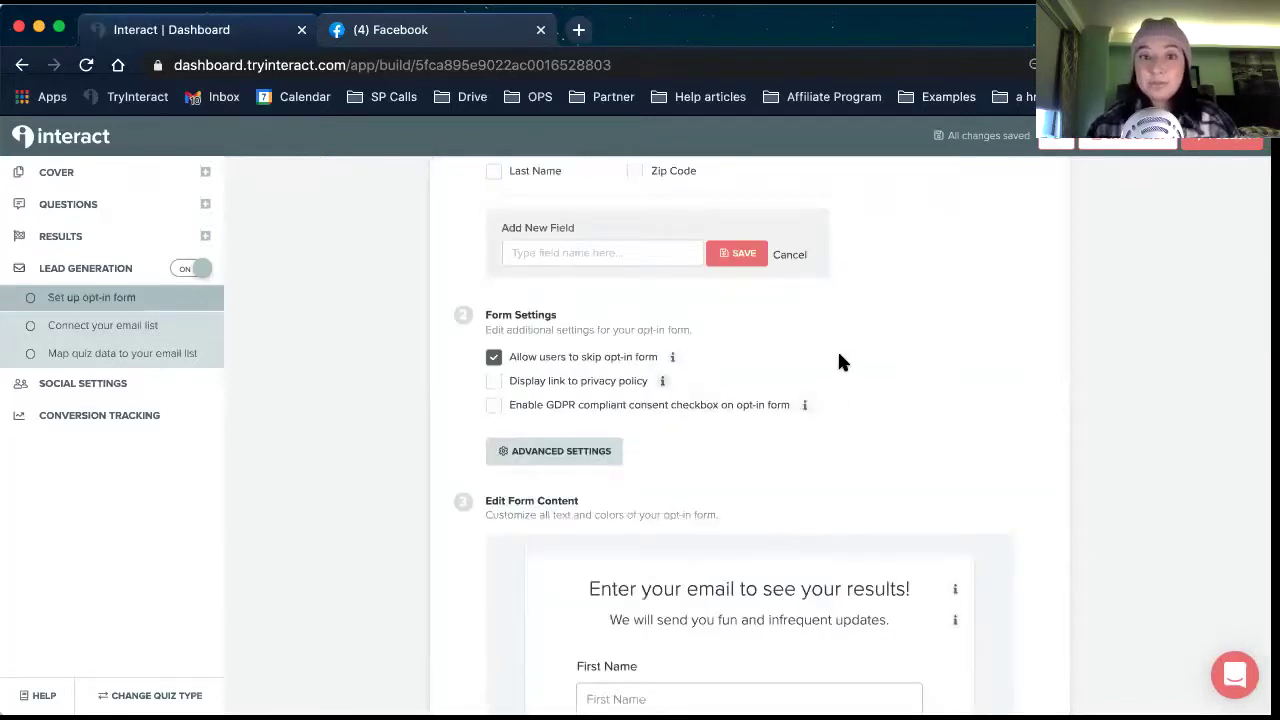
pyautogui.scroll(-6, 840, 362)
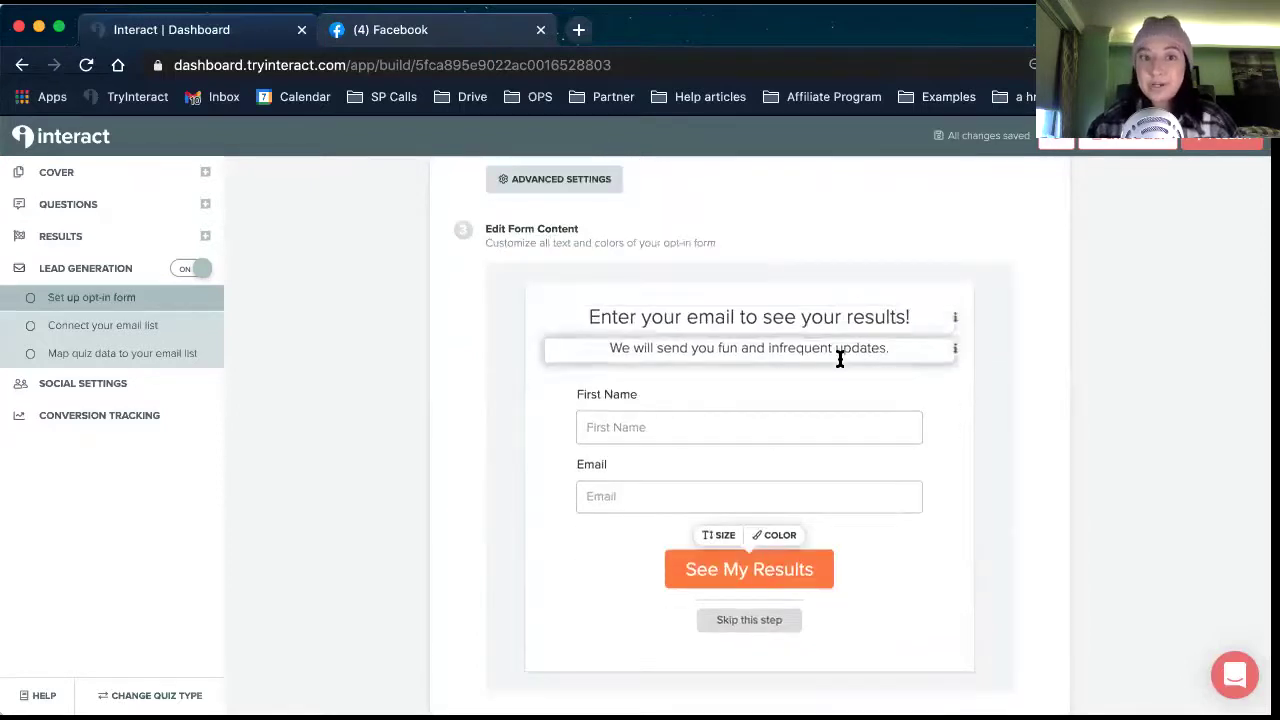
pyautogui.scroll(-1, 840, 360)
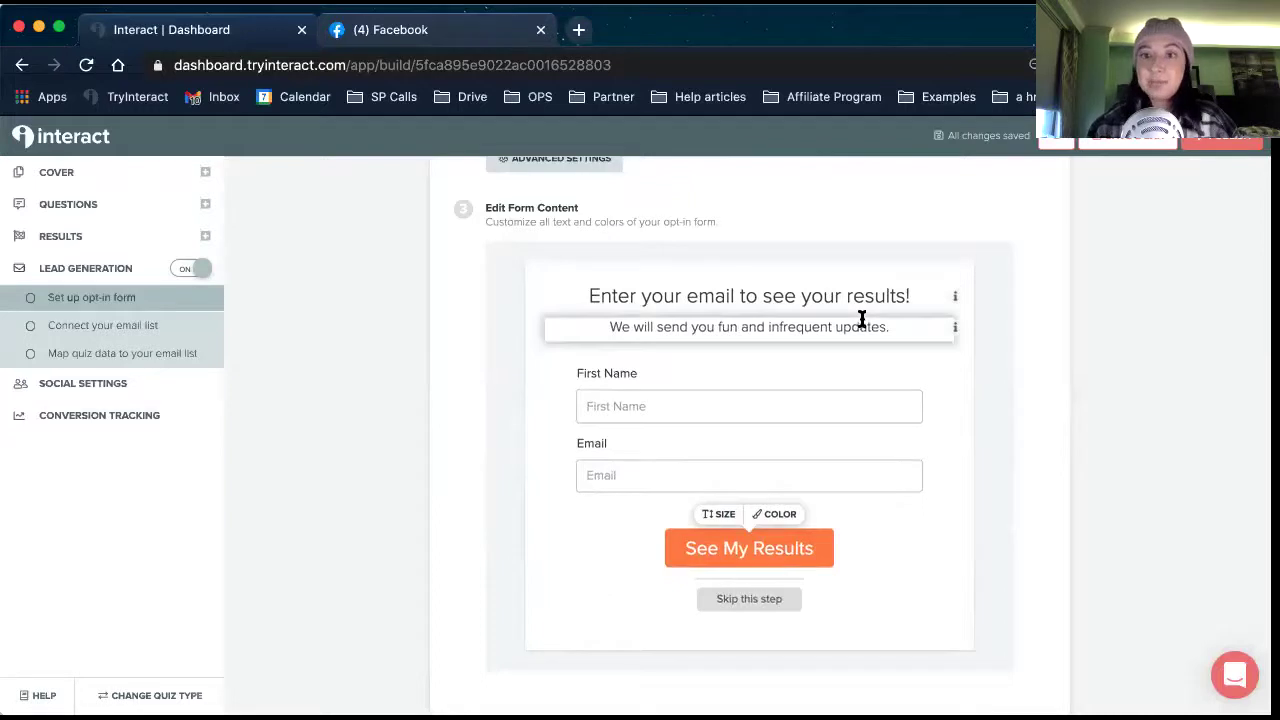
pyautogui.click(921, 296)
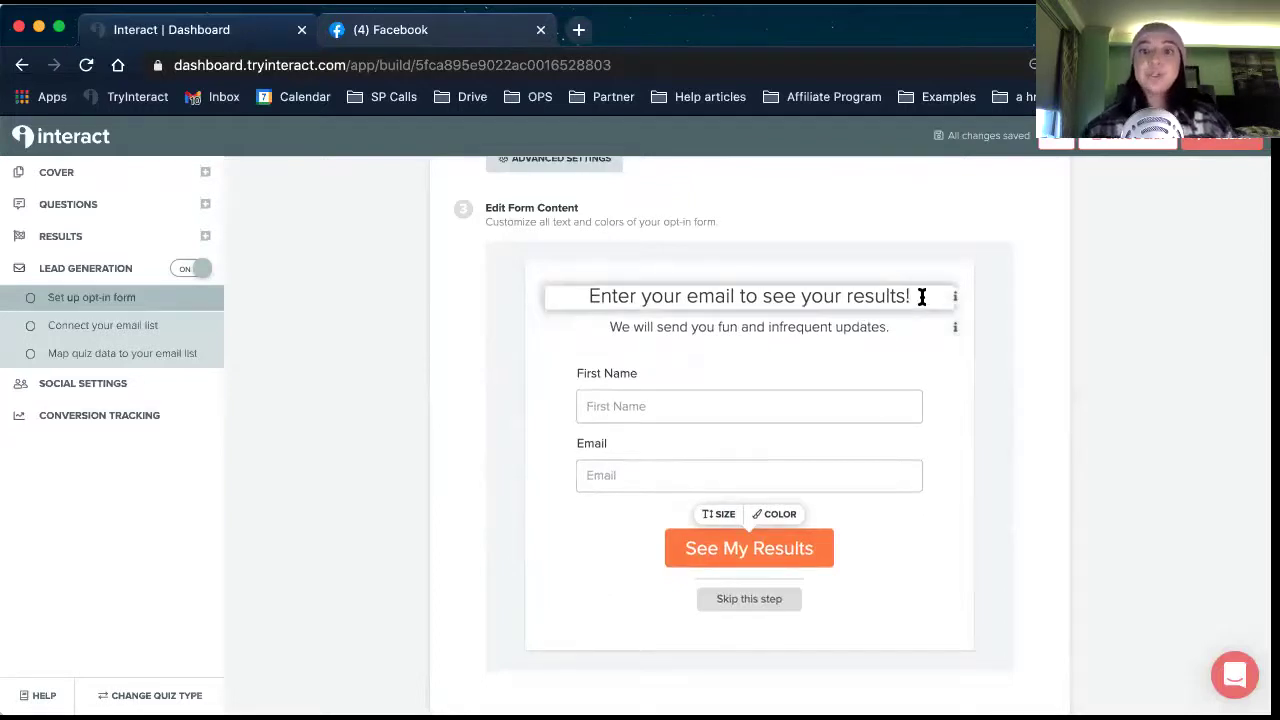
pyautogui.press('BackSpace')
pyautogui.press('BackSpace')
pyautogui.press('BackSpace')
pyautogui.press('BackSpace')
pyautogui.press('BackSpace')
pyautogui.press('BackSpace')
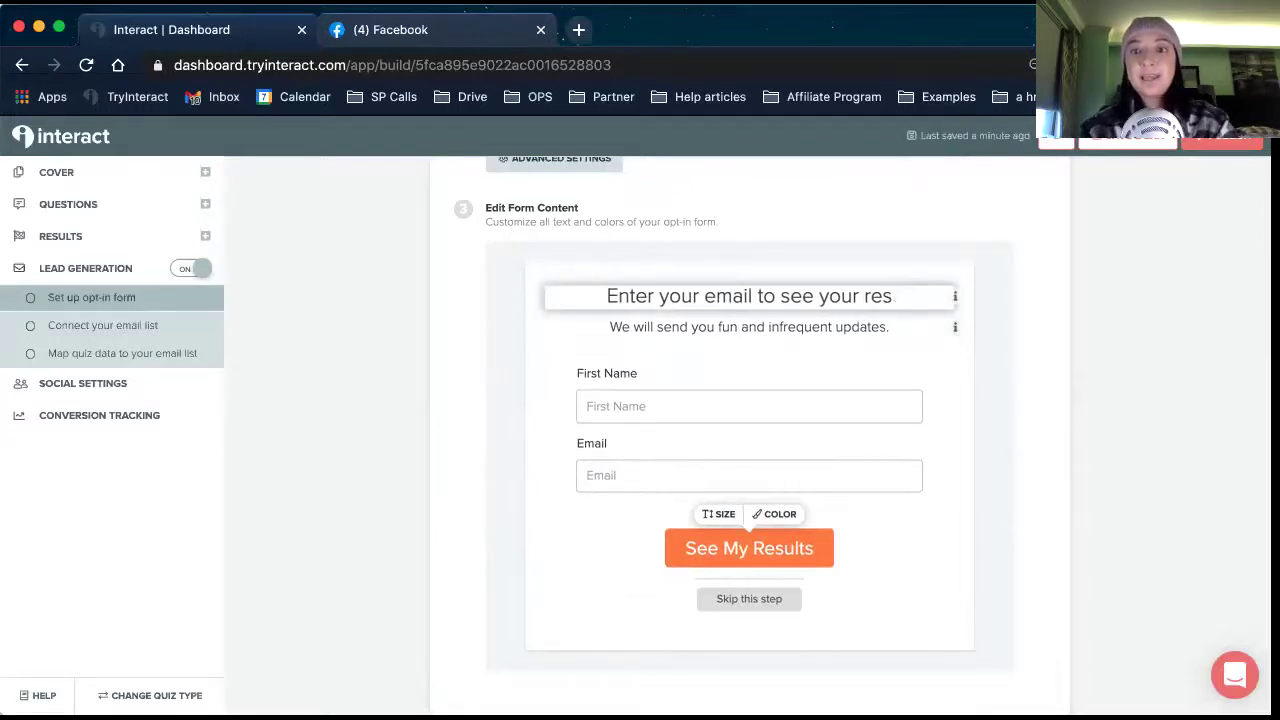
pyautogui.write('sult!')
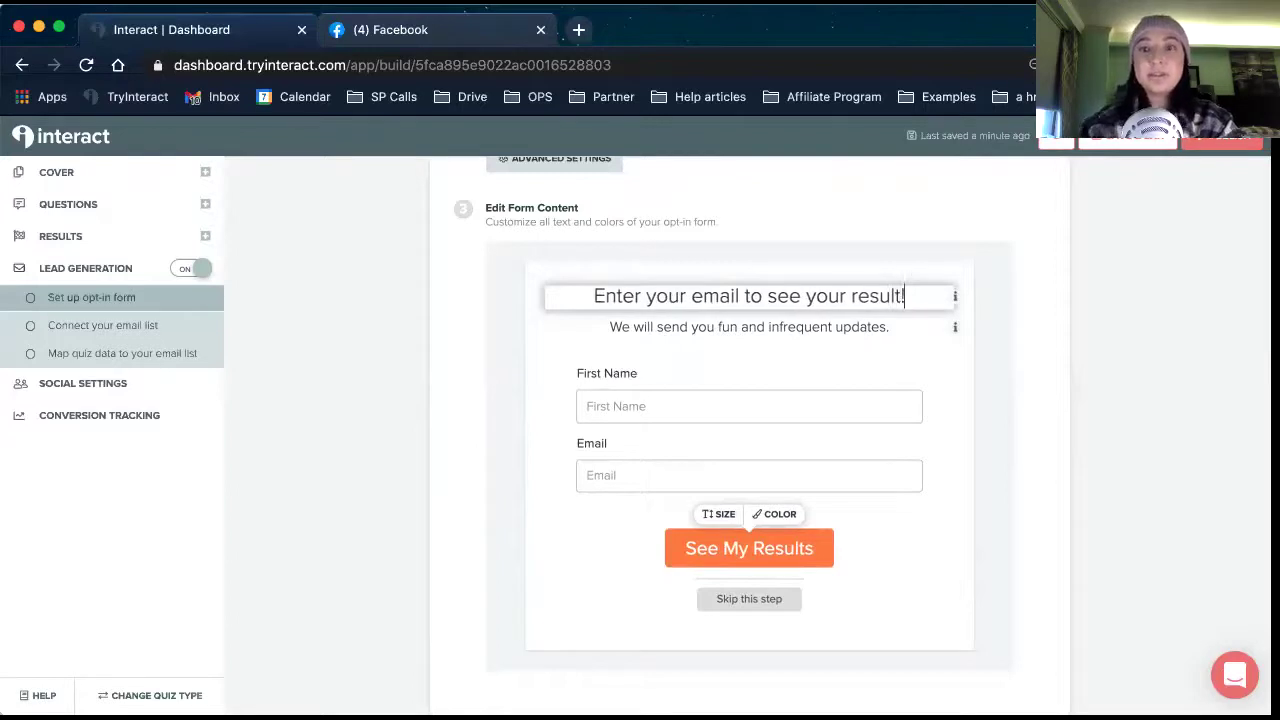
pyautogui.click(917, 325)
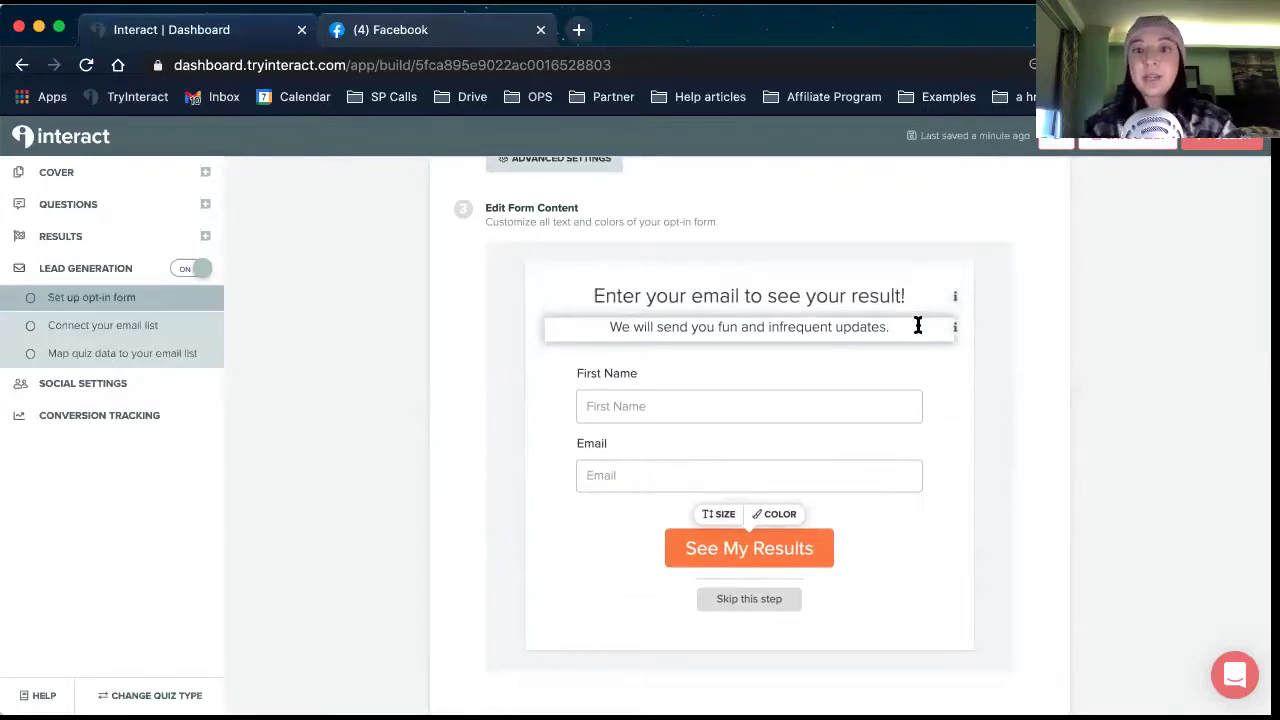
pyautogui.write('lkdjgk')
pyautogui.press('BackSpace')
pyautogui.press('BackSpace')
pyautogui.press('BackSpace')
pyautogui.press('BackSpace')
pyautogui.press('BackSpace')
pyautogui.press('BackSpace')
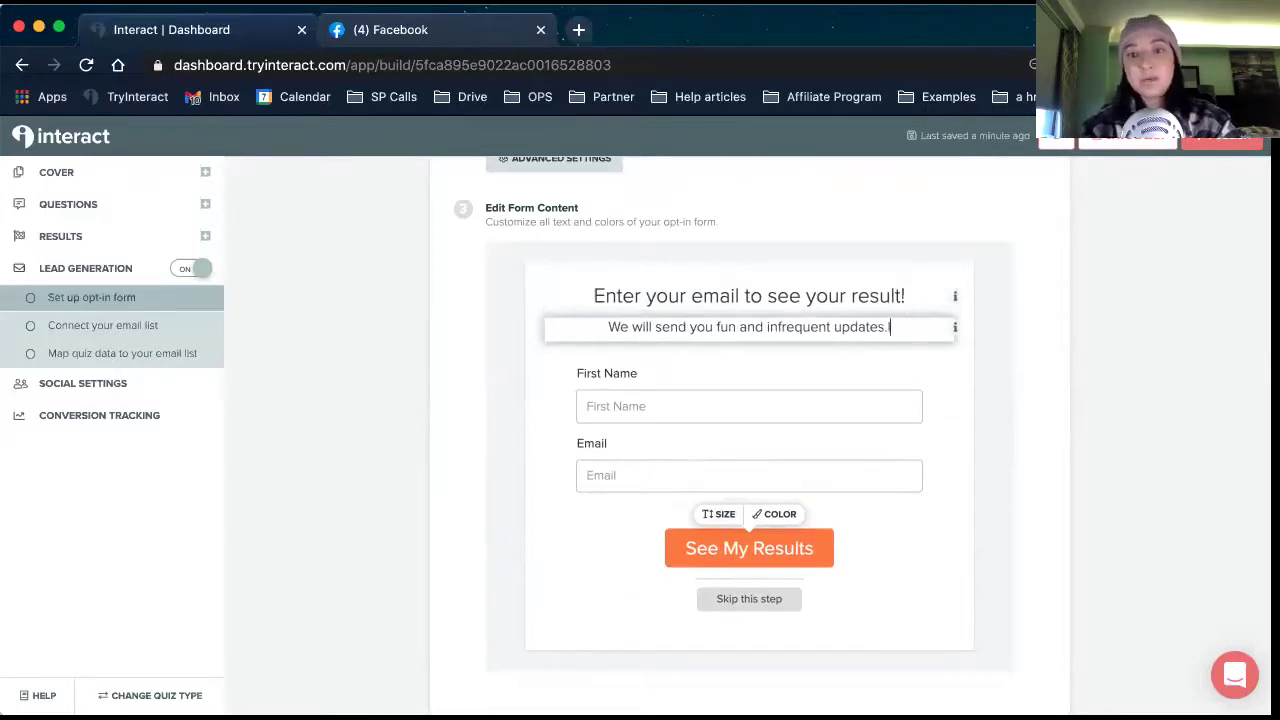
pyautogui.press('BackSpace')
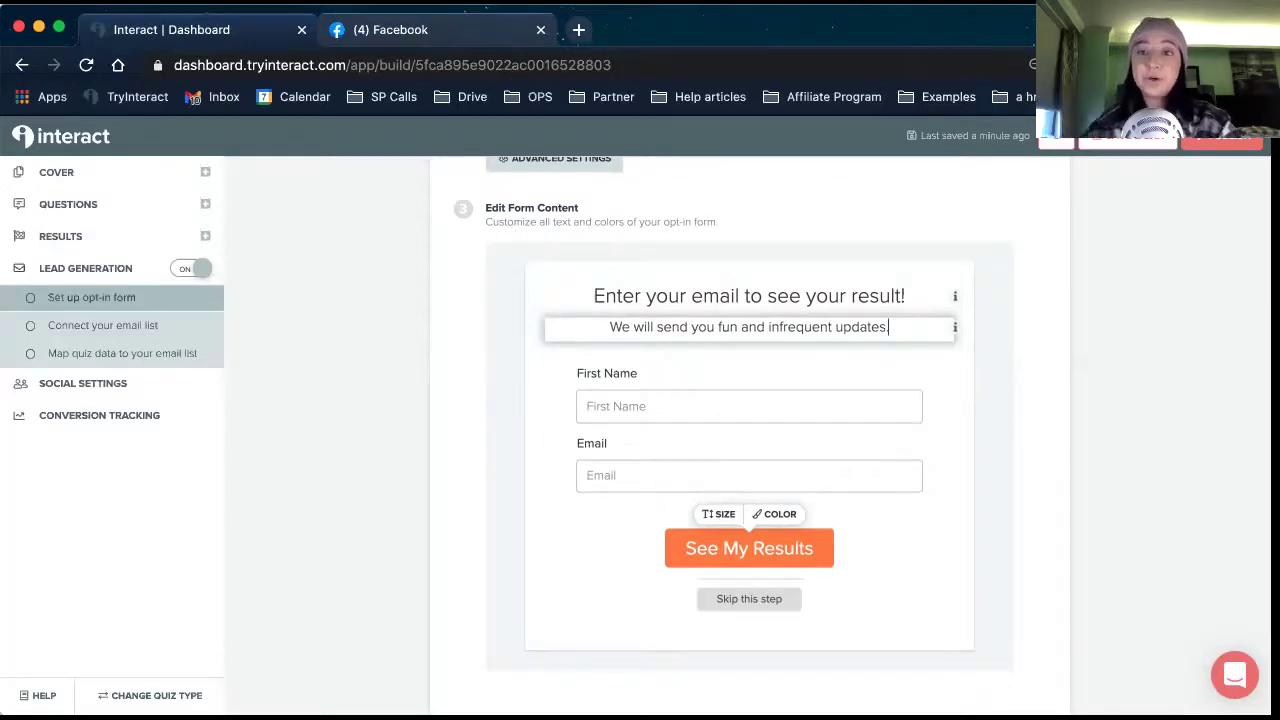
# Set the font size of the "See My Results" button to 21 px and save the size.
pyautogui.click(796, 549)
pyautogui.moveTo(814, 549); pyautogui.dragTo(686, 547)
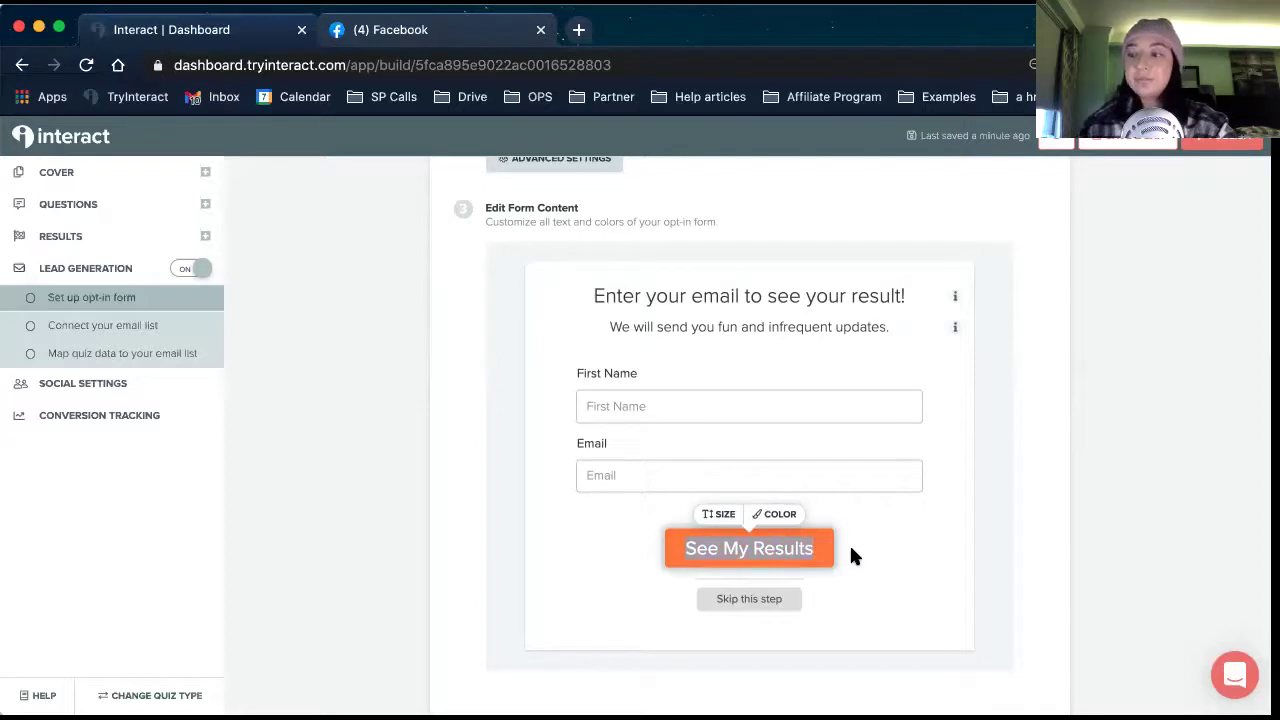
pyautogui.press('Right')
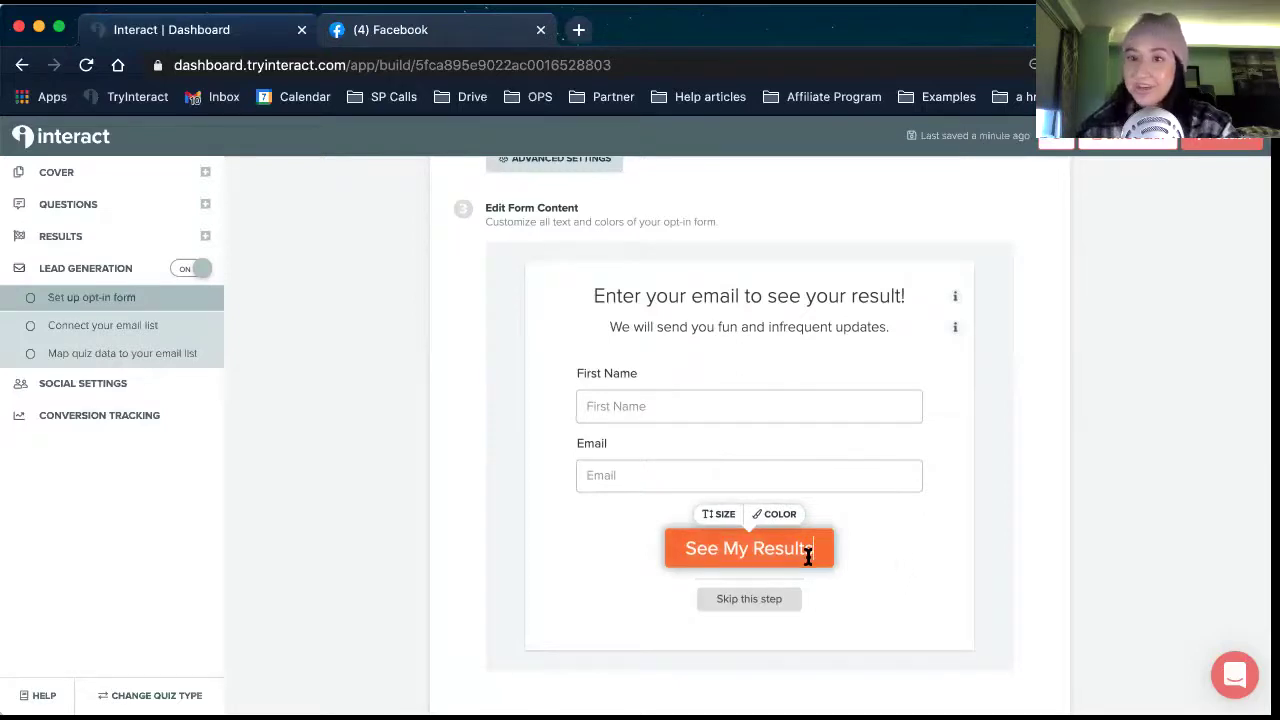
pyautogui.click(718, 514)
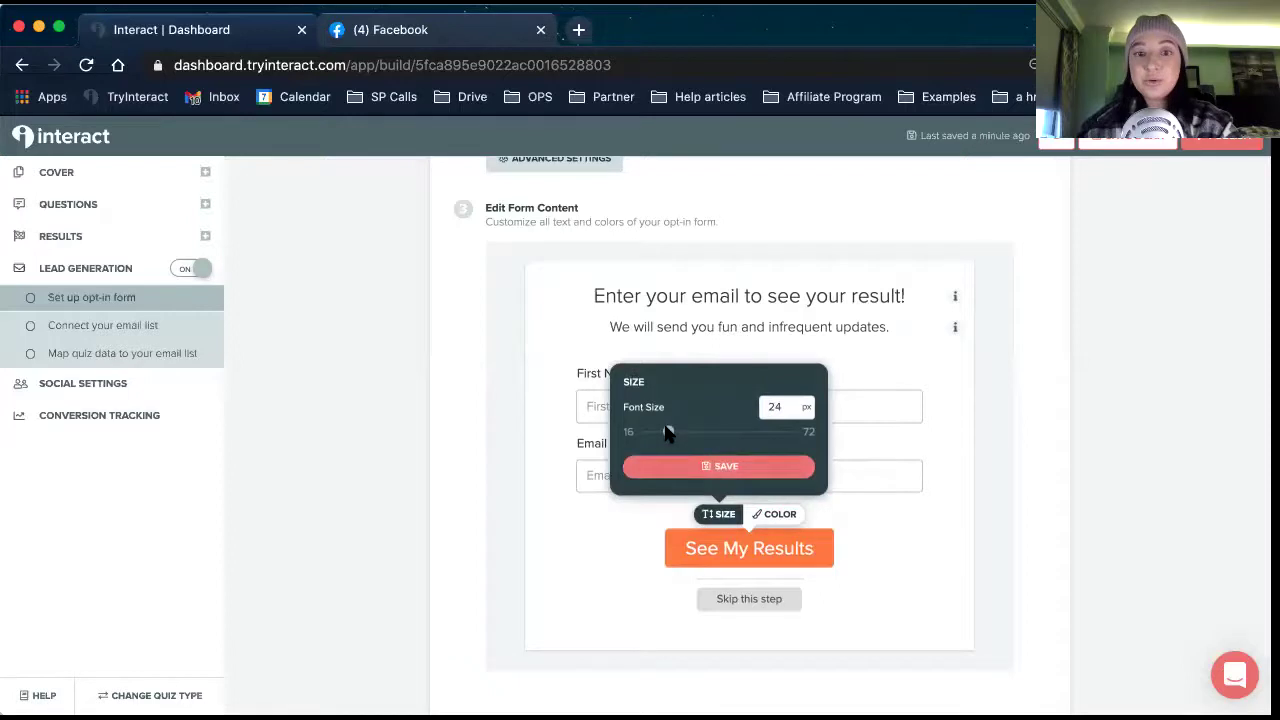
pyautogui.moveTo(668, 431)
pyautogui.mouseDown()
pyautogui.moveTo(647, 432)
pyautogui.moveTo(723, 430)
pyautogui.moveTo(648, 437)
pyautogui.moveTo(661, 431)
pyautogui.mouseUp()
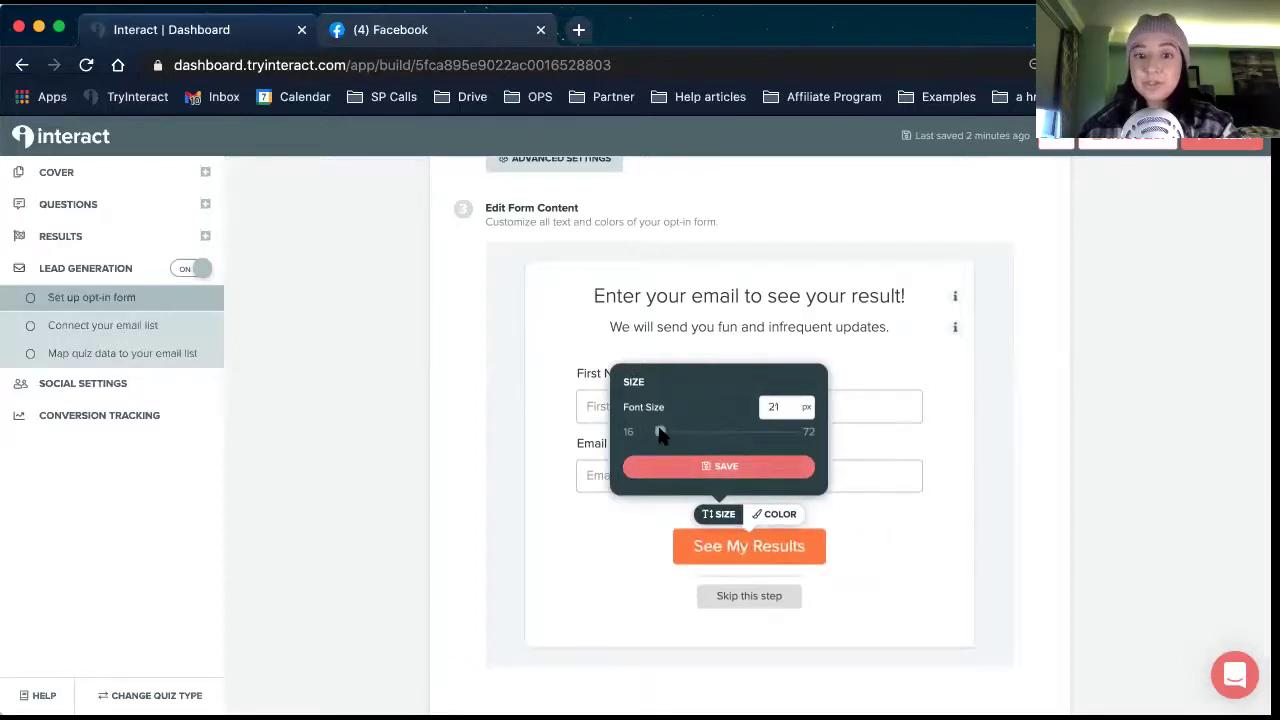
pyautogui.click(700, 470)
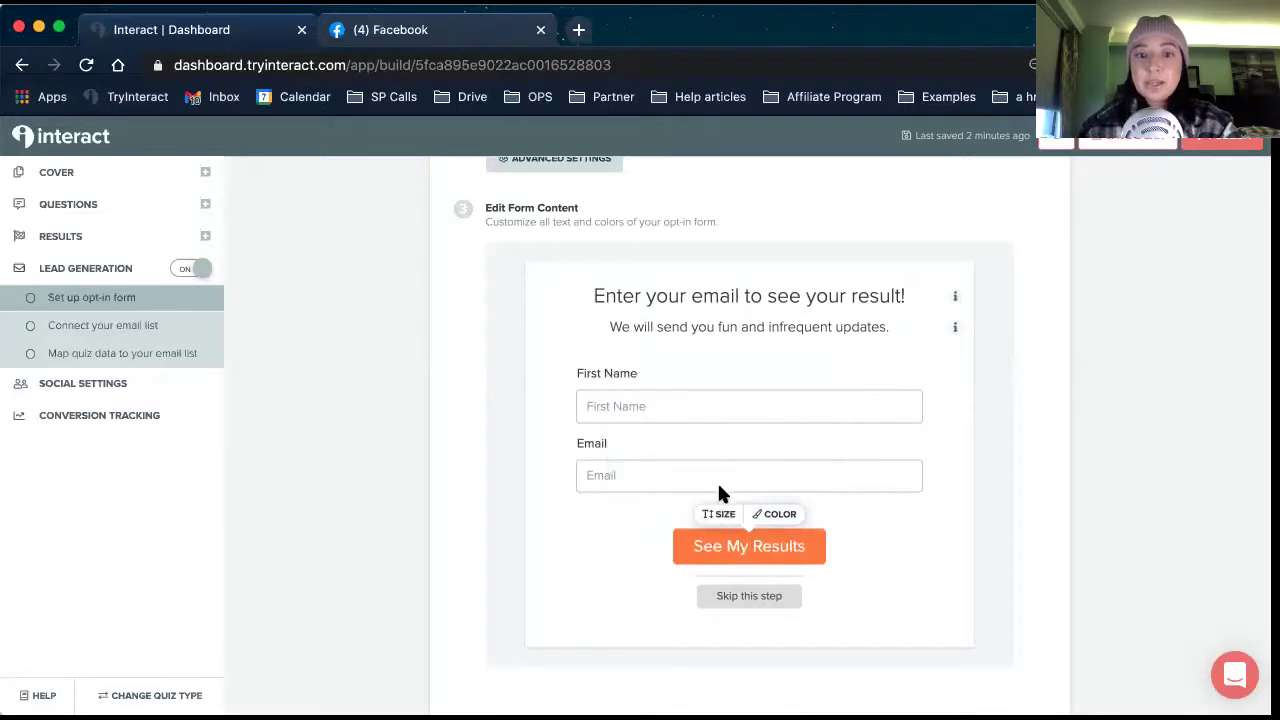
# Change the "See My Results" button color to a more saturated red-orange, keep the font color white, and save the colors.
pyautogui.click(785, 518)
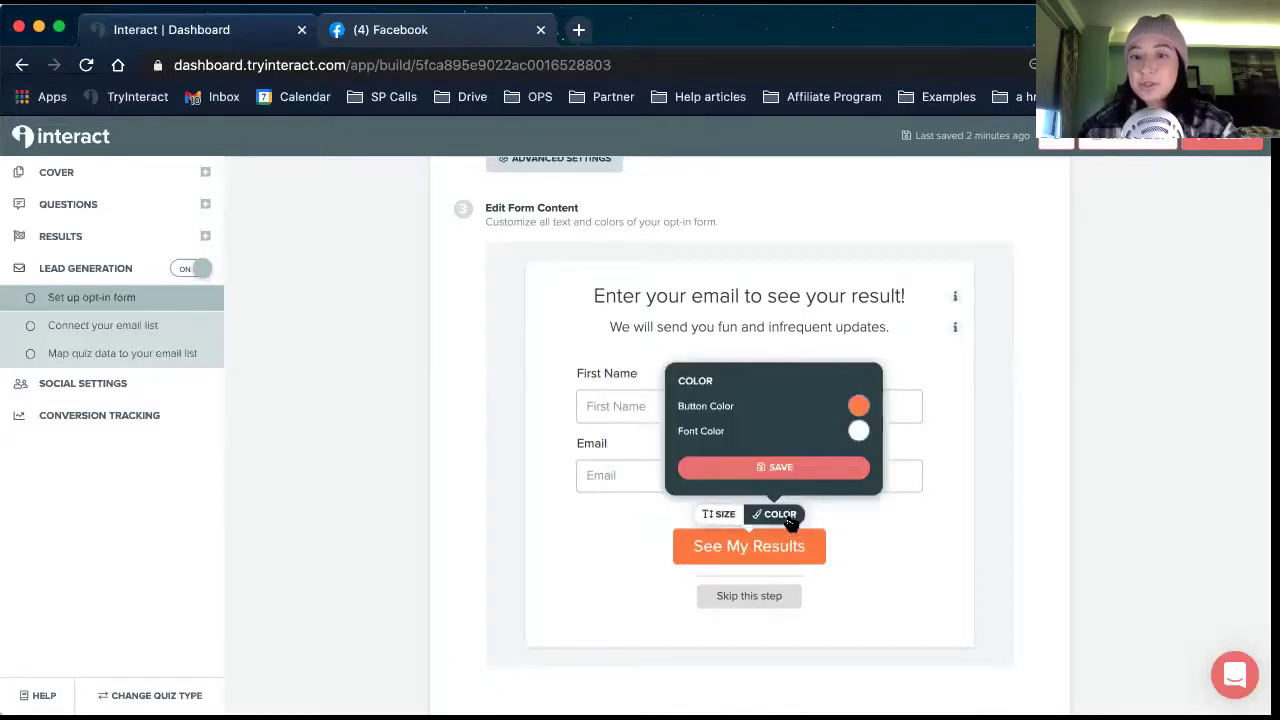
pyautogui.click(858, 405)
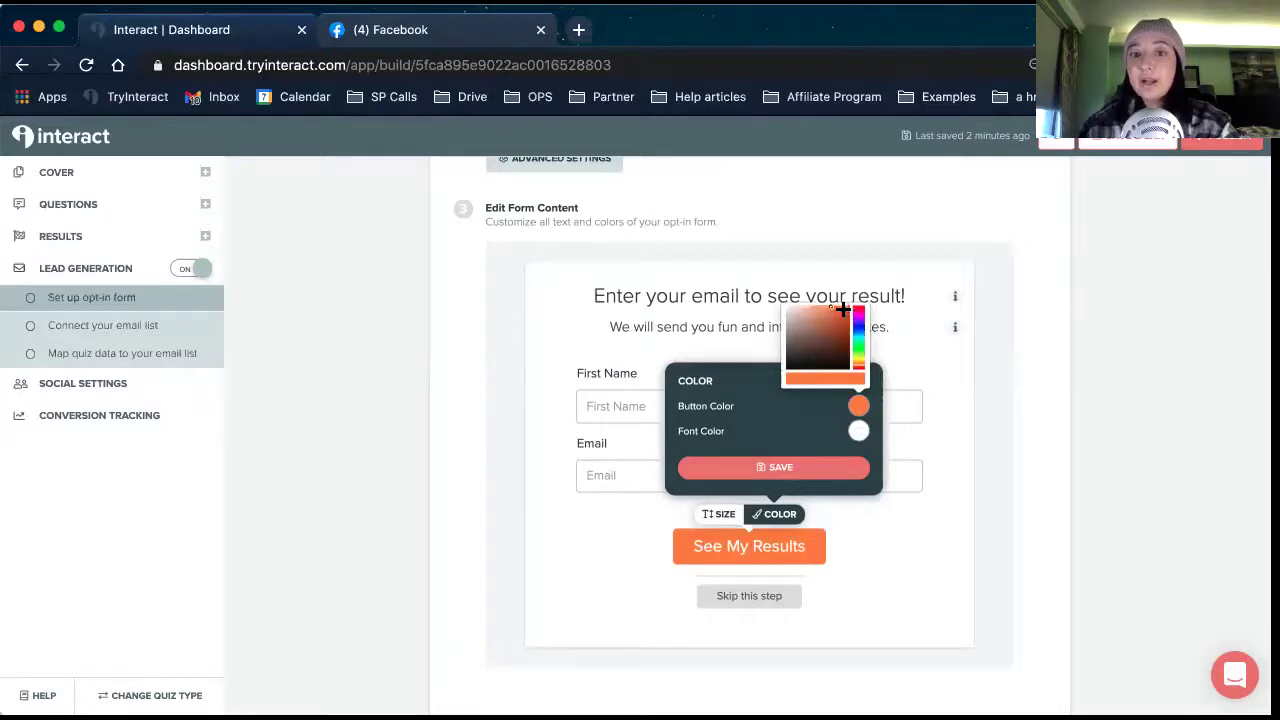
pyautogui.moveTo(828, 330)
pyautogui.mouseDown()
pyautogui.moveTo(787, 328)
pyautogui.moveTo(849, 304)
pyautogui.mouseUp()
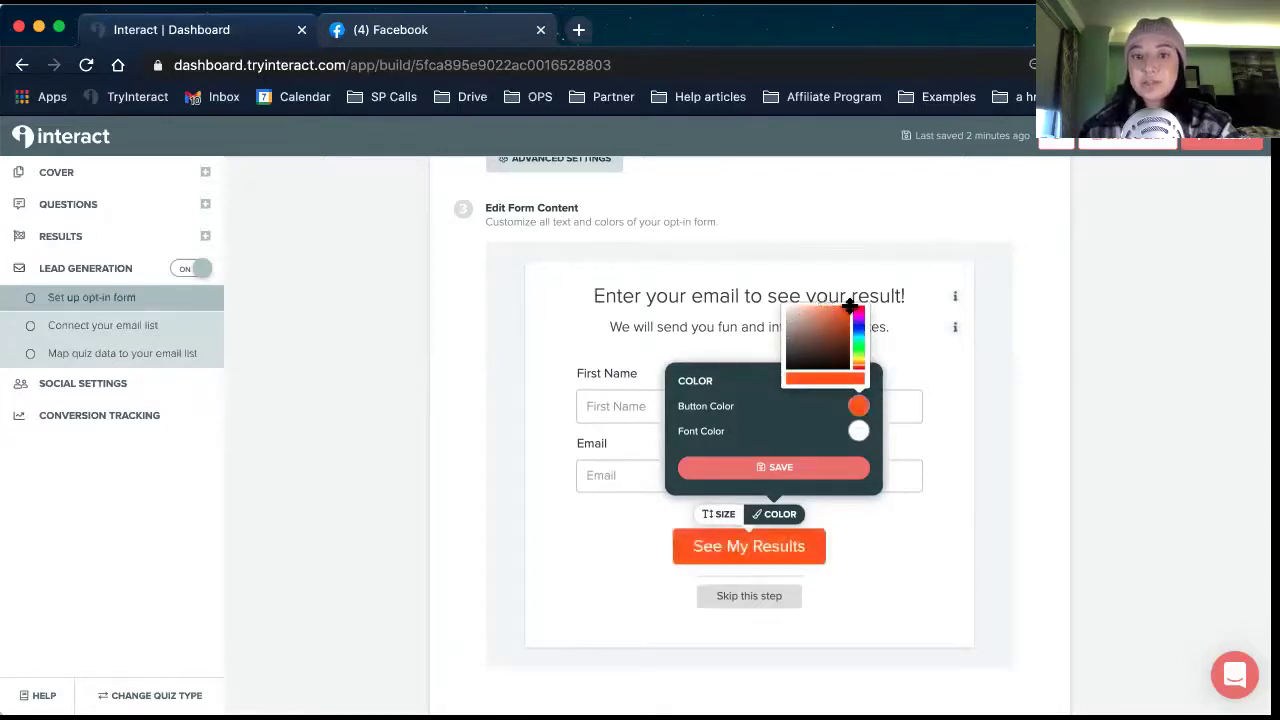
pyautogui.click(858, 431)
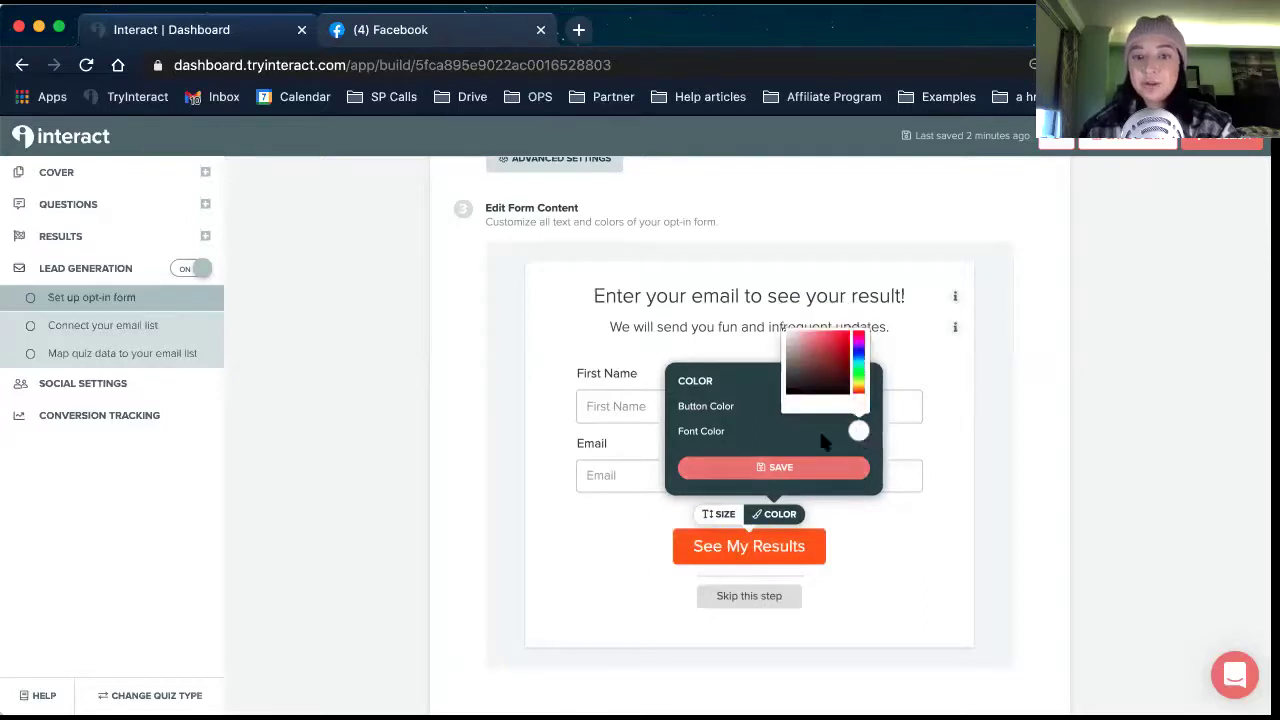
pyautogui.click(807, 467)
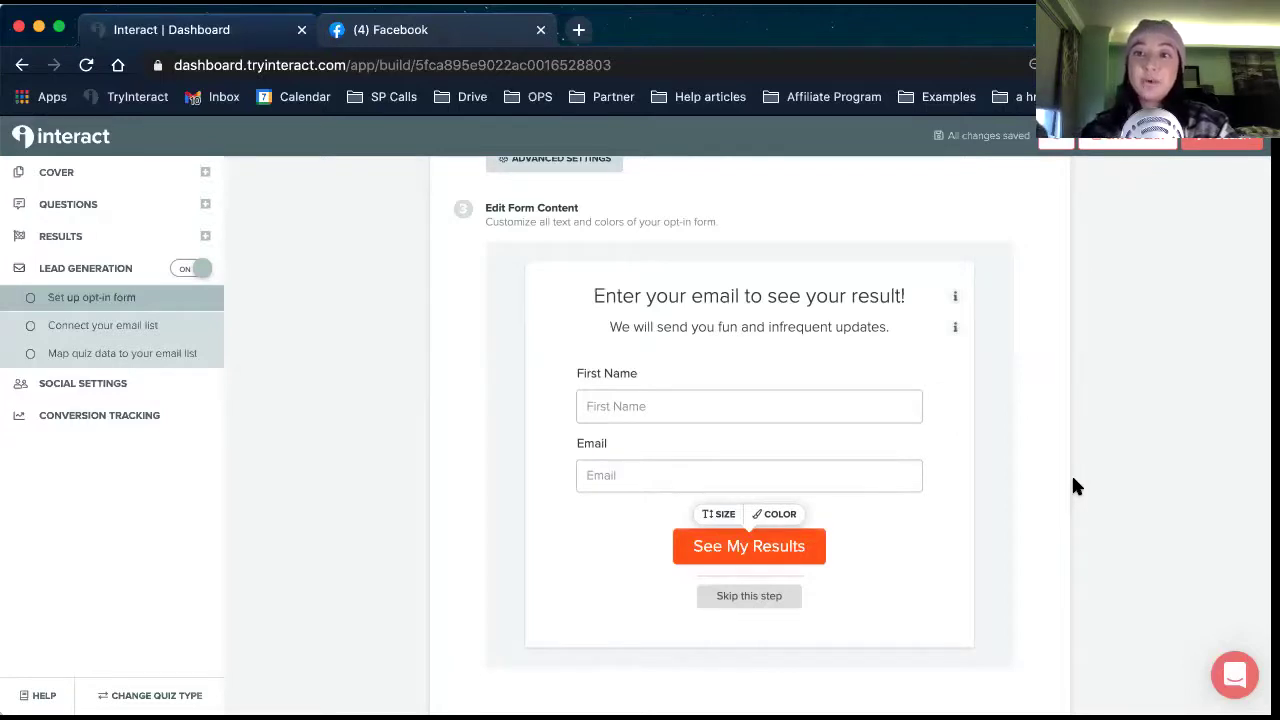
# Review the info notes beside the form's heading and subtitle, and recheck the contact fields, form settings and form preview.
pyautogui.moveTo(955, 300)
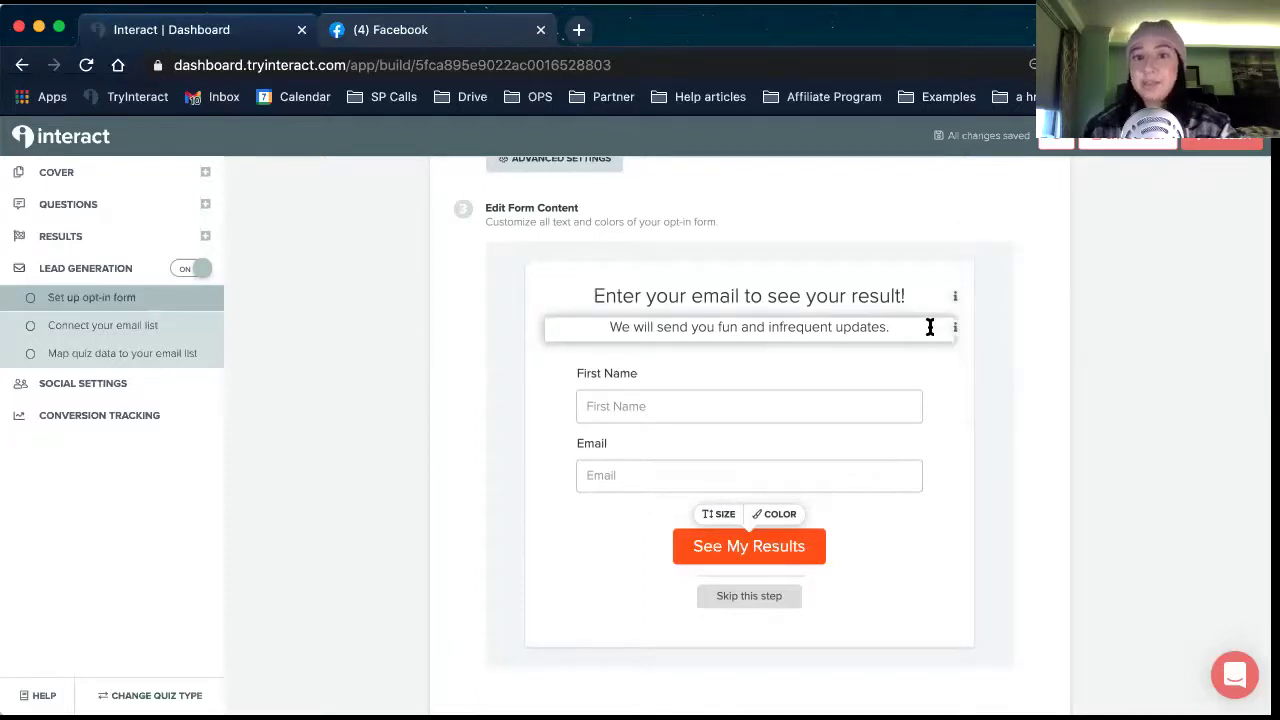
pyautogui.moveTo(955, 330)
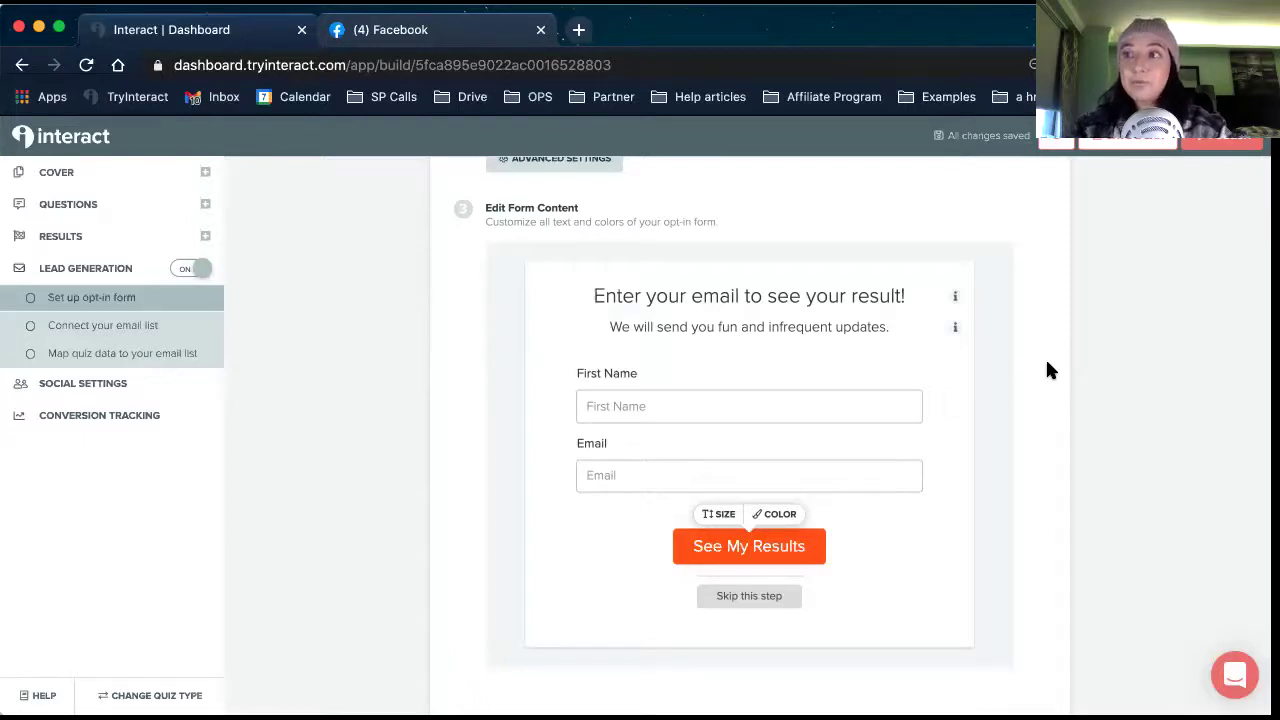
pyautogui.scroll(1, 1048, 370)
pyautogui.scroll(-2, 1048, 372)
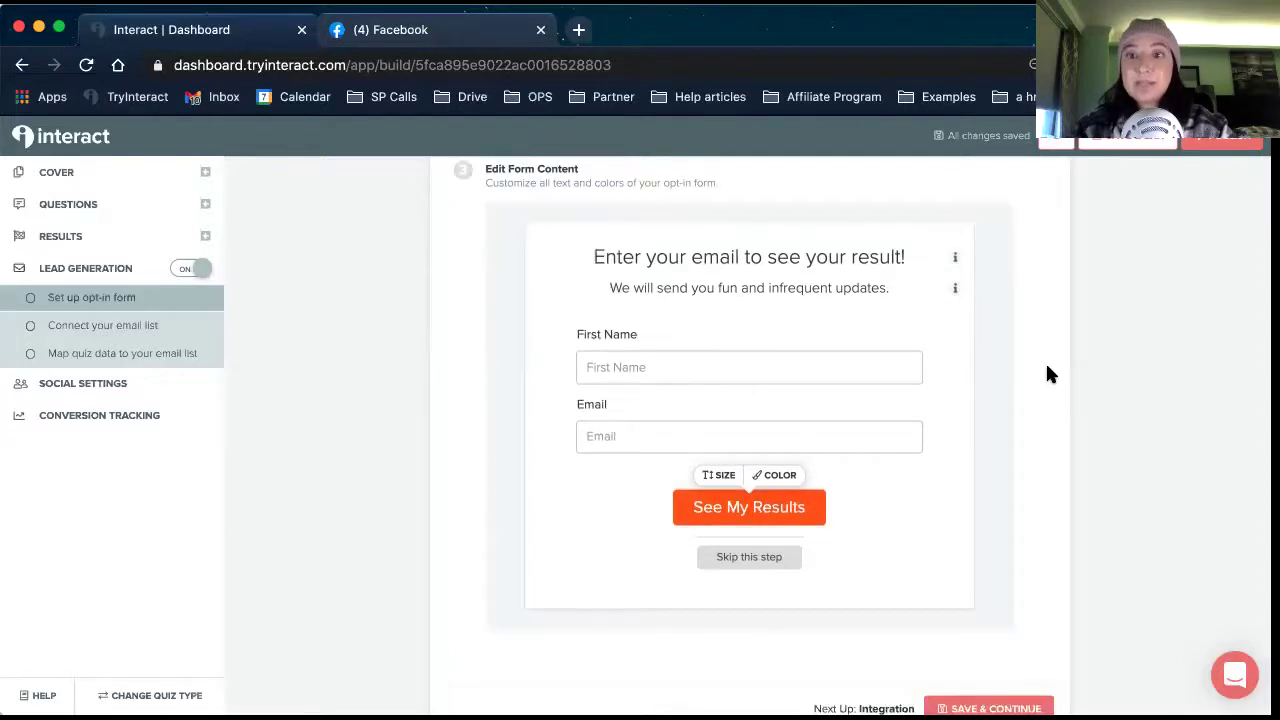
pyautogui.scroll(-1, 1048, 373)
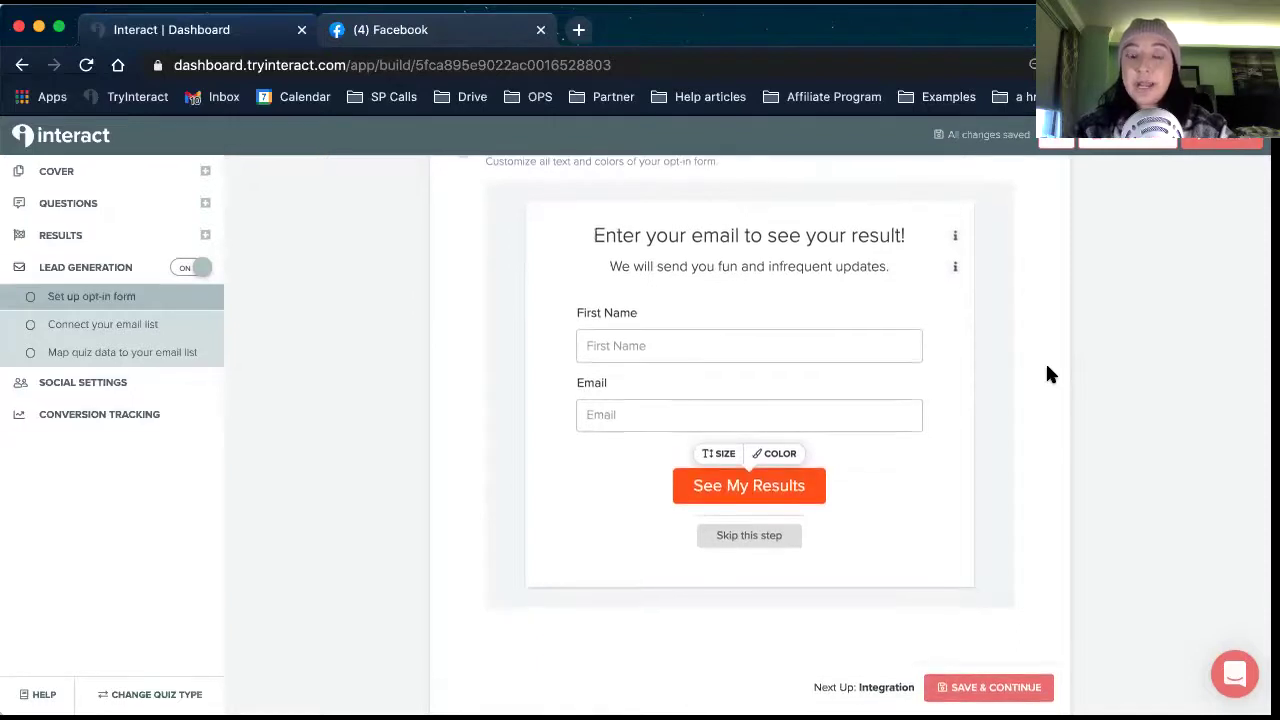
pyautogui.scroll(6, 1048, 373)
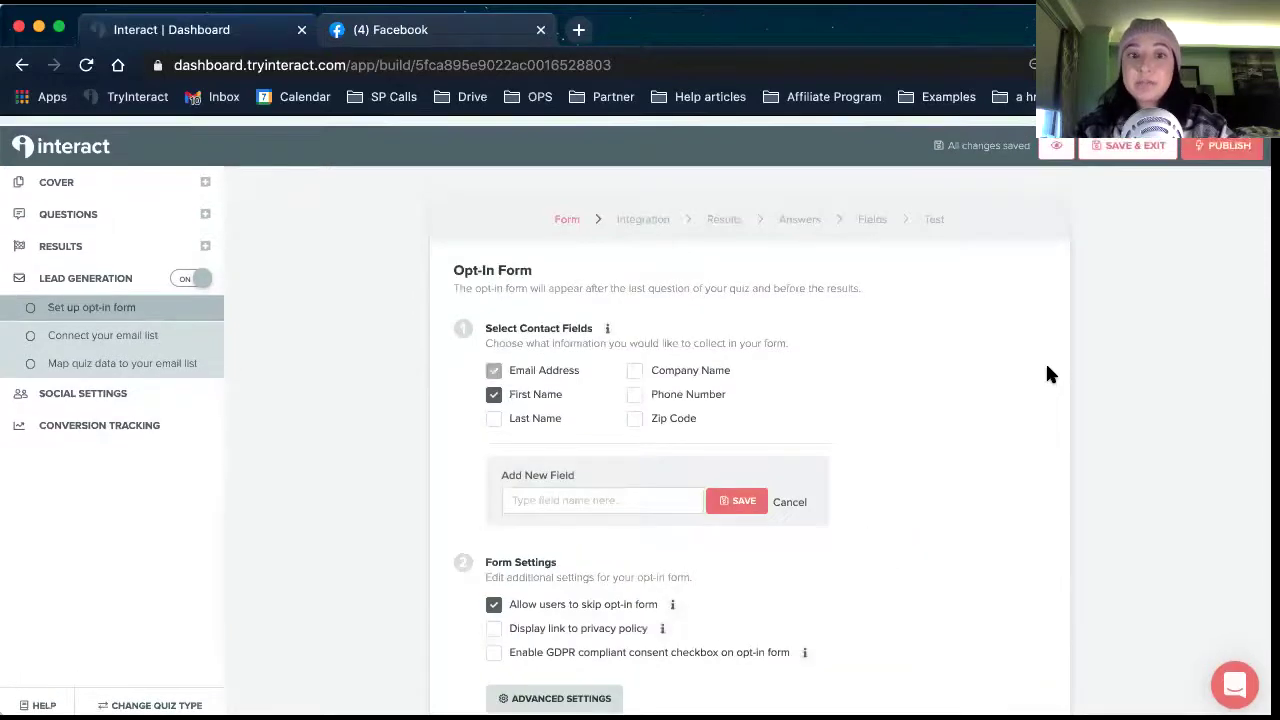
pyautogui.scroll(-1, 1048, 373)
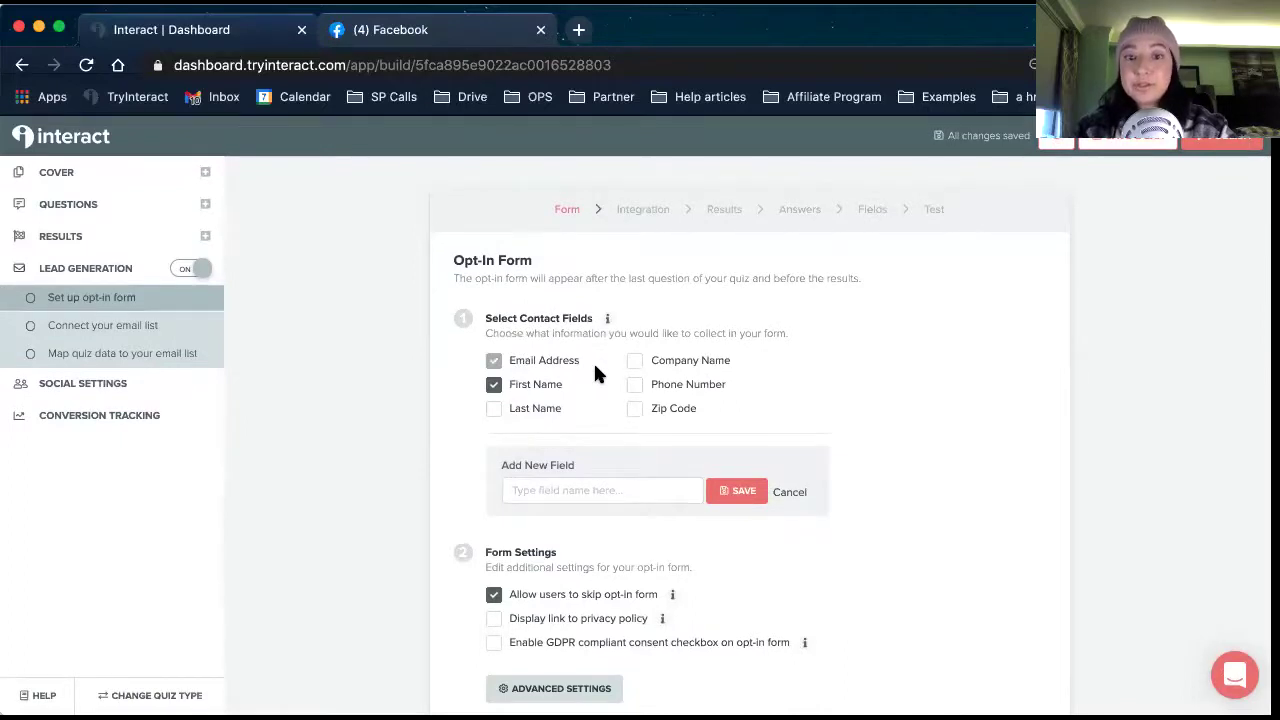
pyautogui.scroll(-5, 593, 361)
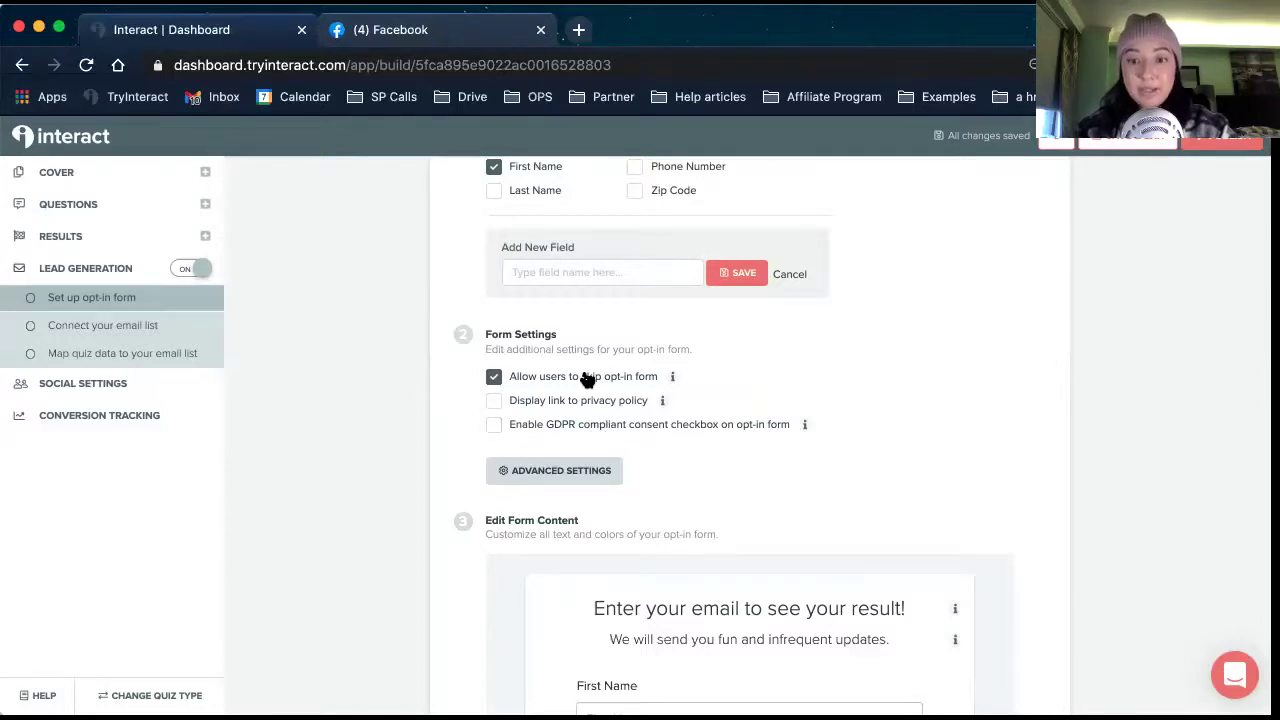
pyautogui.scroll(-5, 585, 378)
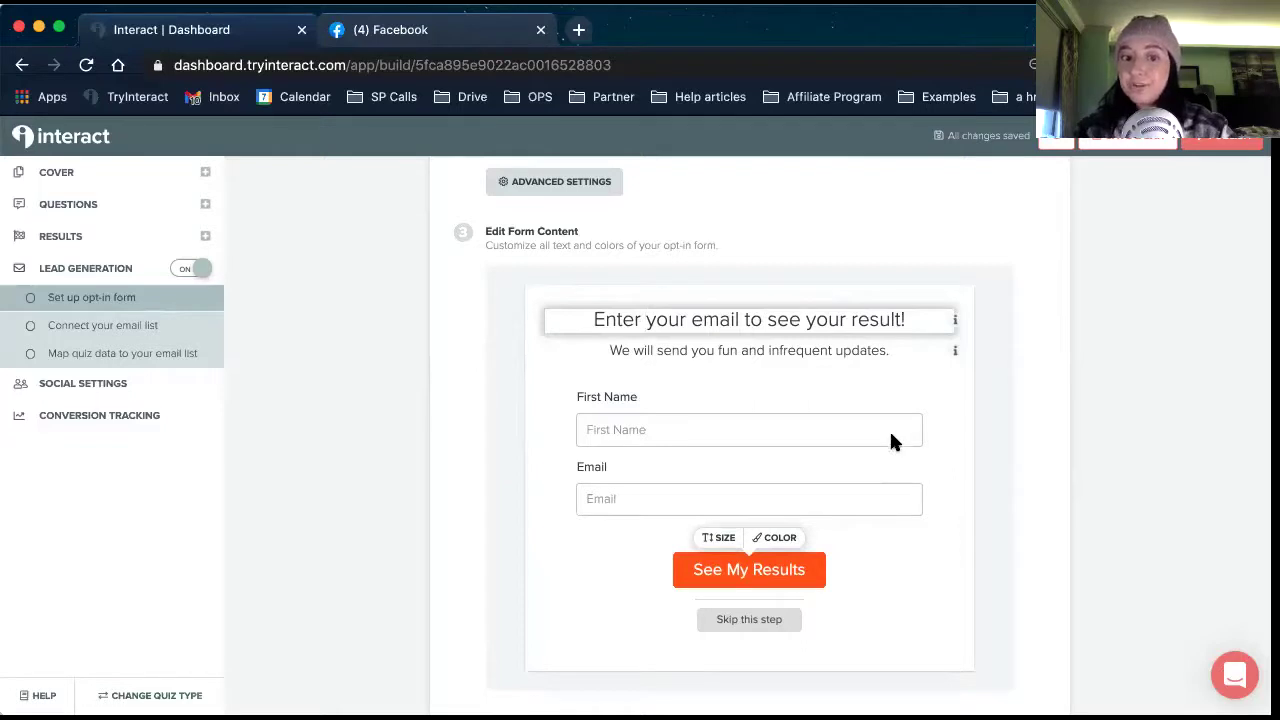
pyautogui.click(970, 458)
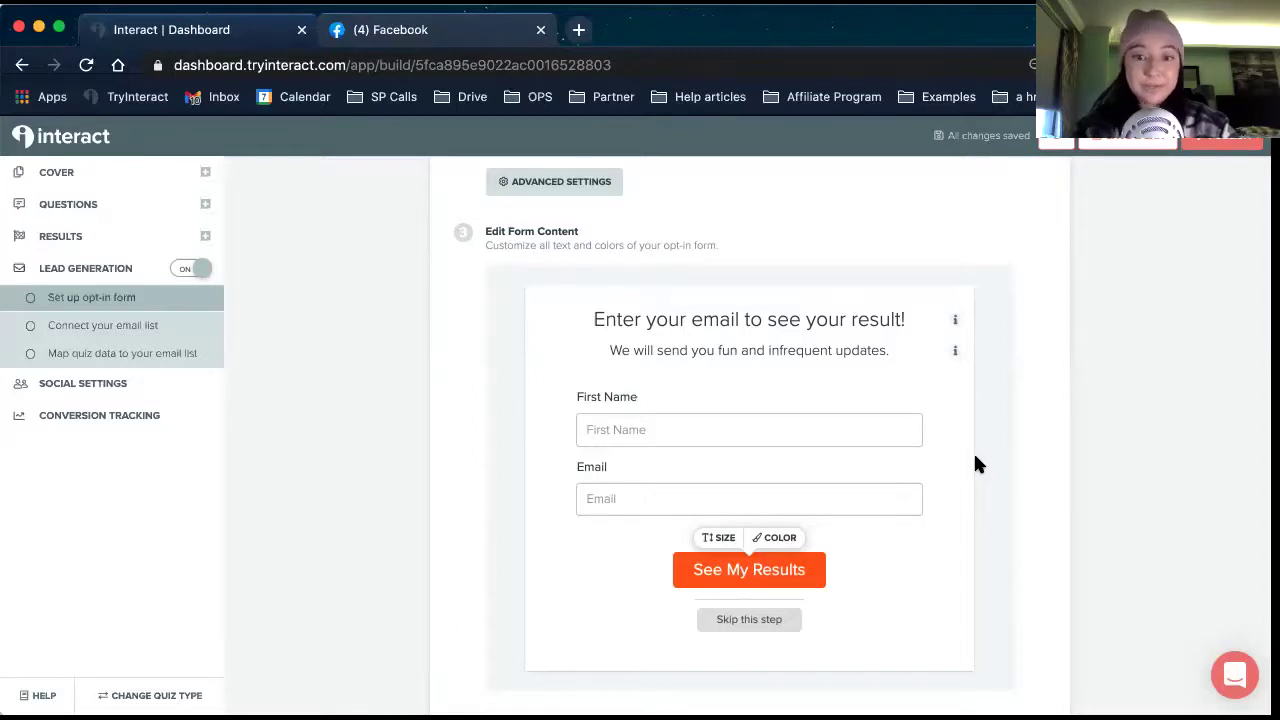
# Continue to the integration step to look over the available email marketing programs, and return to the opt-in form.
pyautogui.scroll(-2, 977, 463)
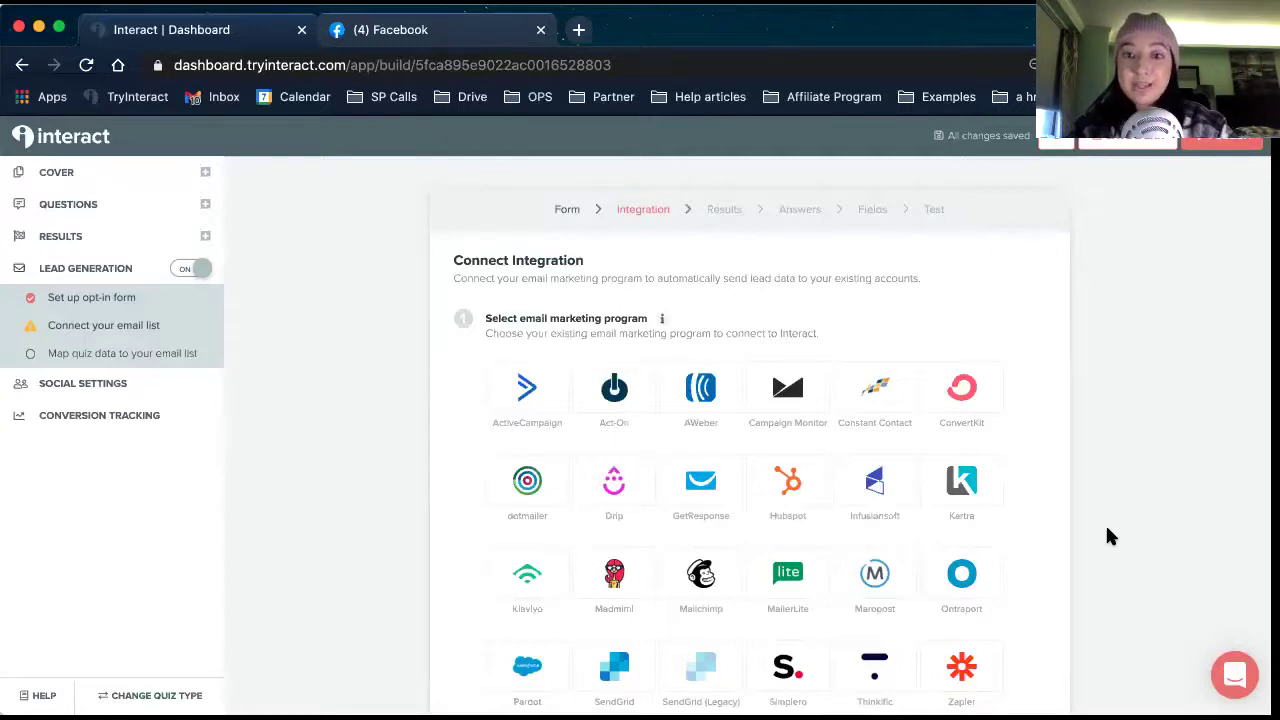
pyautogui.scroll(-2, 1045, 478)
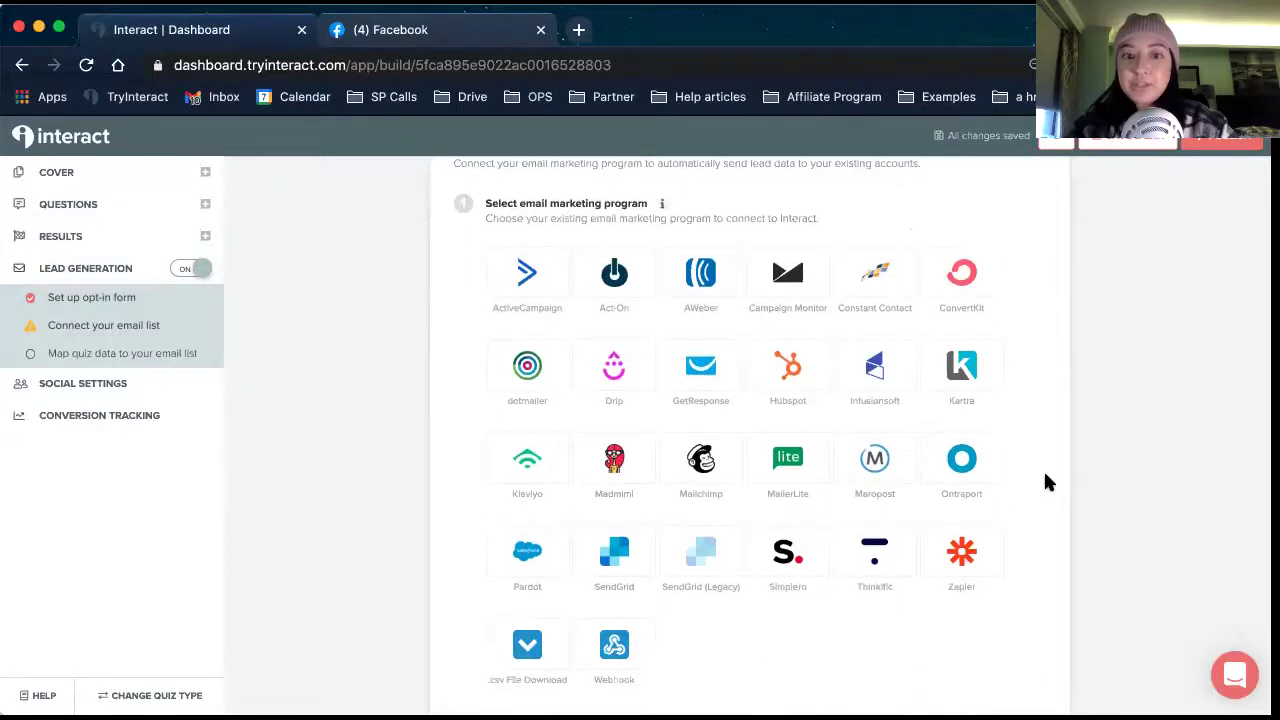
pyautogui.scroll(-1, 1045, 475)
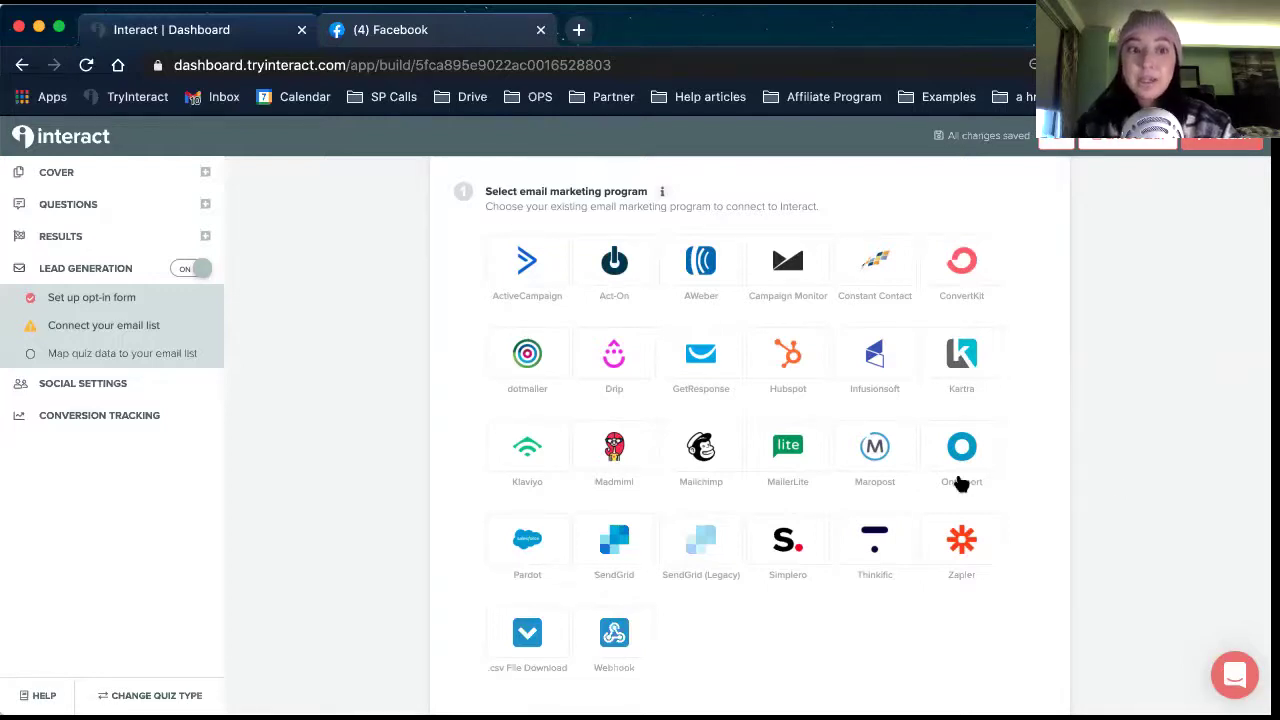
pyautogui.scroll(3, 450, 425)
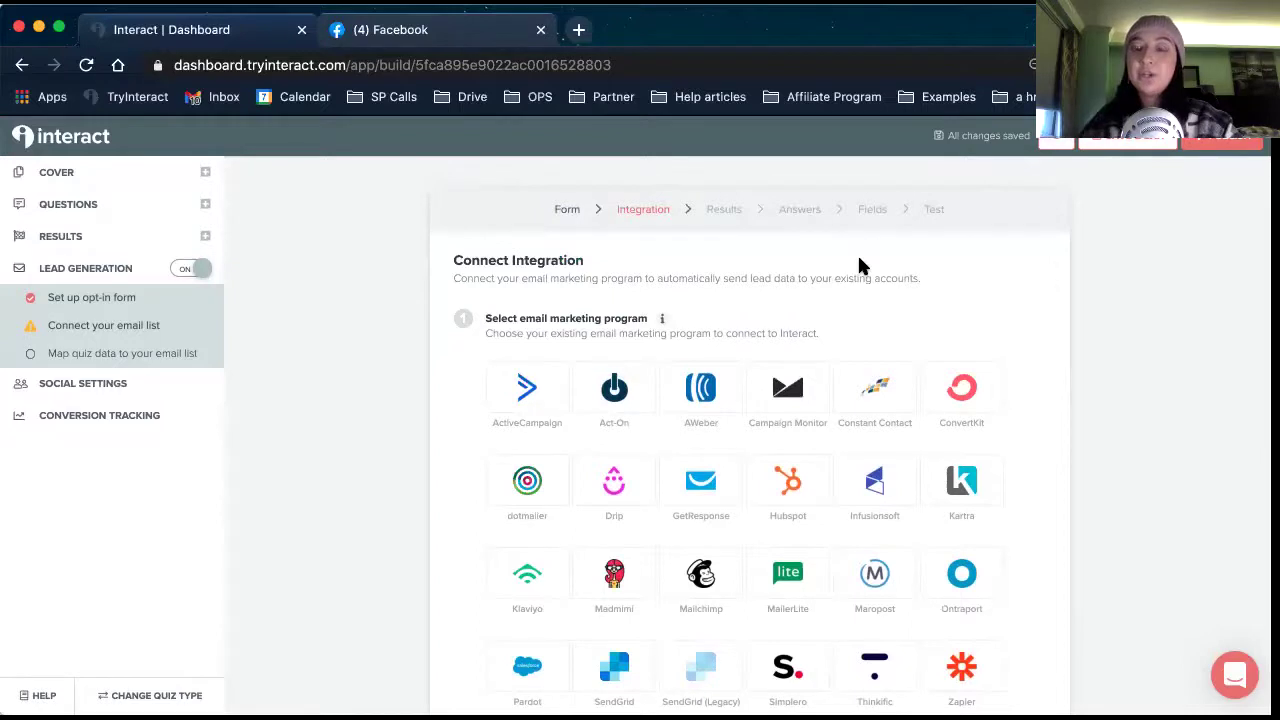
pyautogui.click(566, 211)
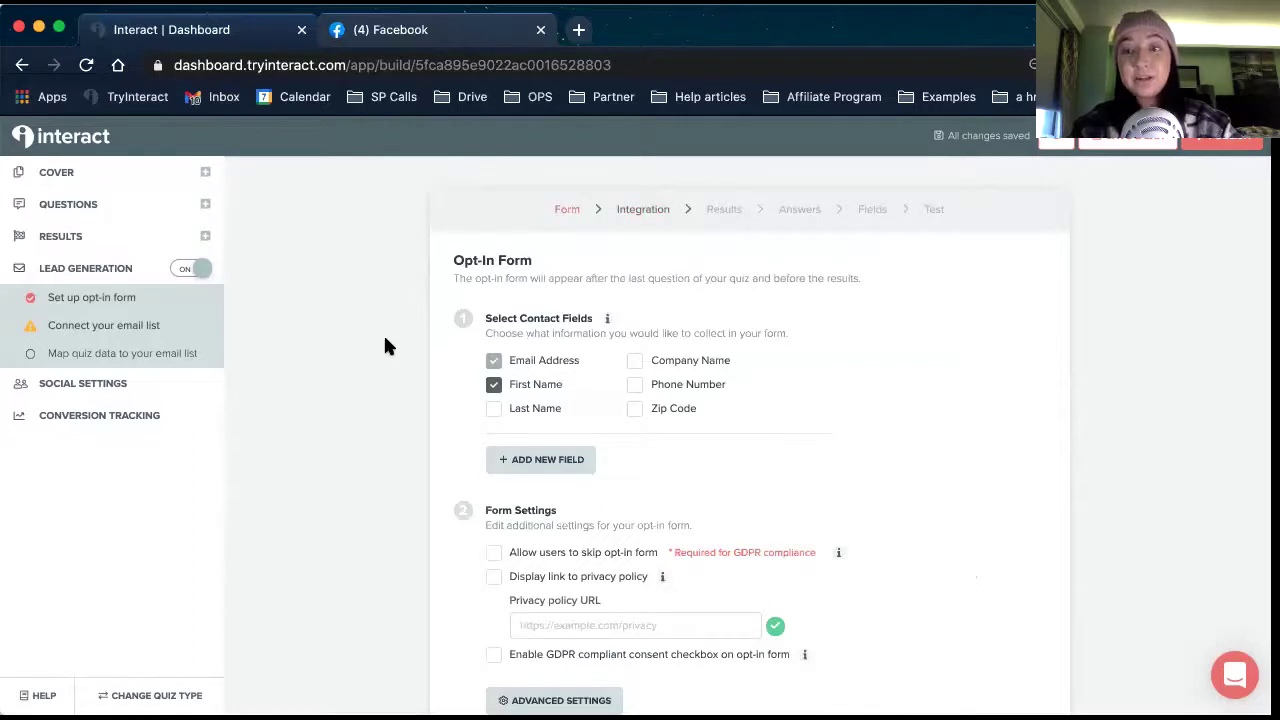
# Review the whole opt-in form page, from the contact fields and form settings down to the form preview with its results button.
pyautogui.scroll(-5, 385, 338)
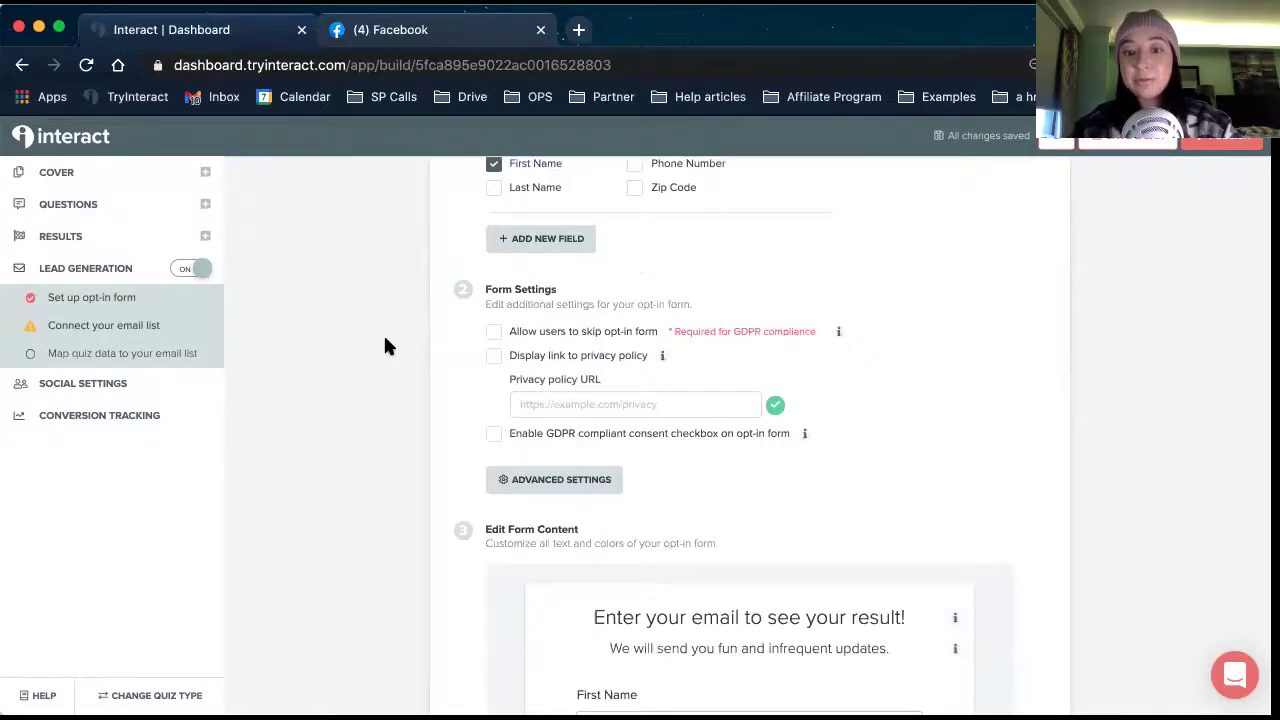
pyautogui.scroll(-8, 385, 340)
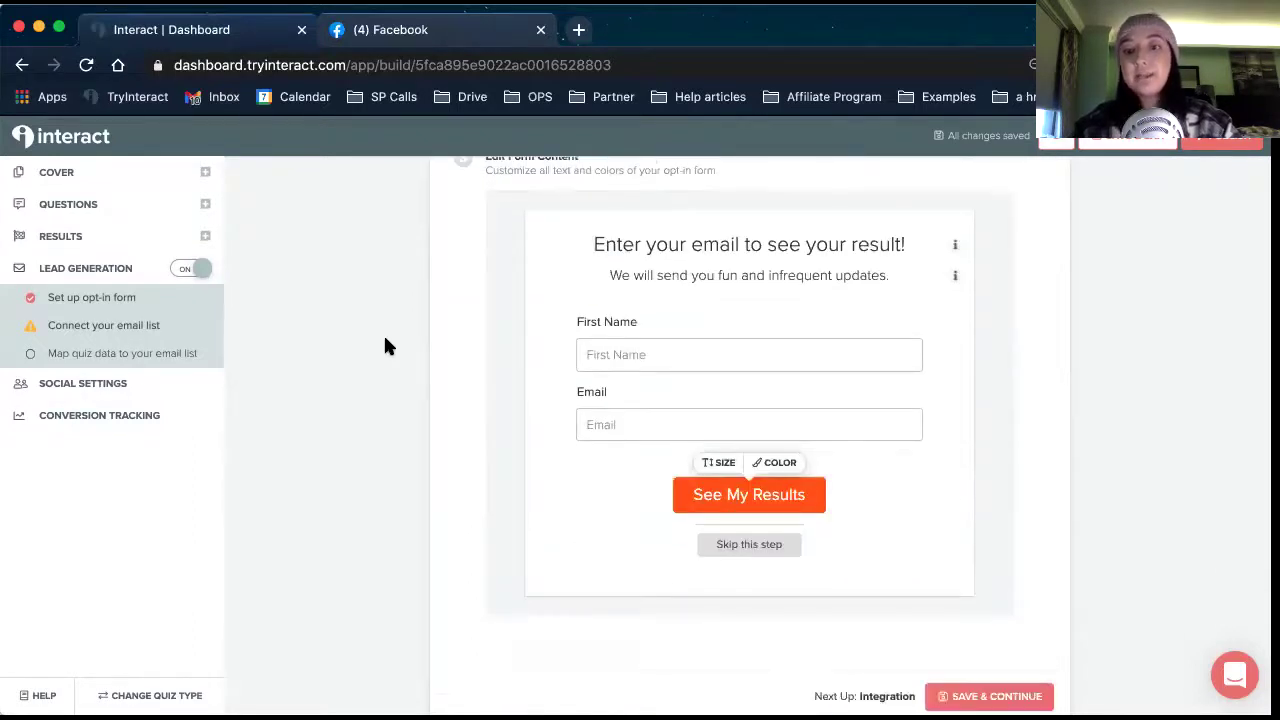
pyautogui.scroll(10, 386, 341)
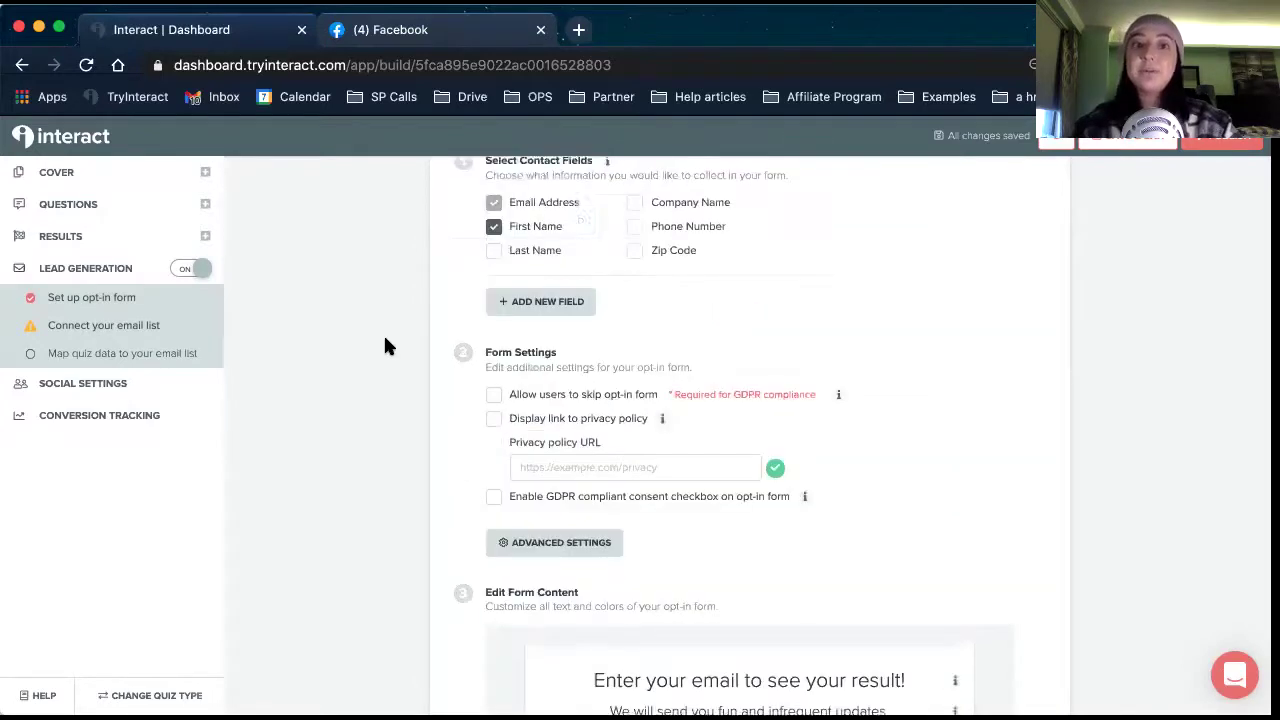
pyautogui.scroll(4, 388, 345)
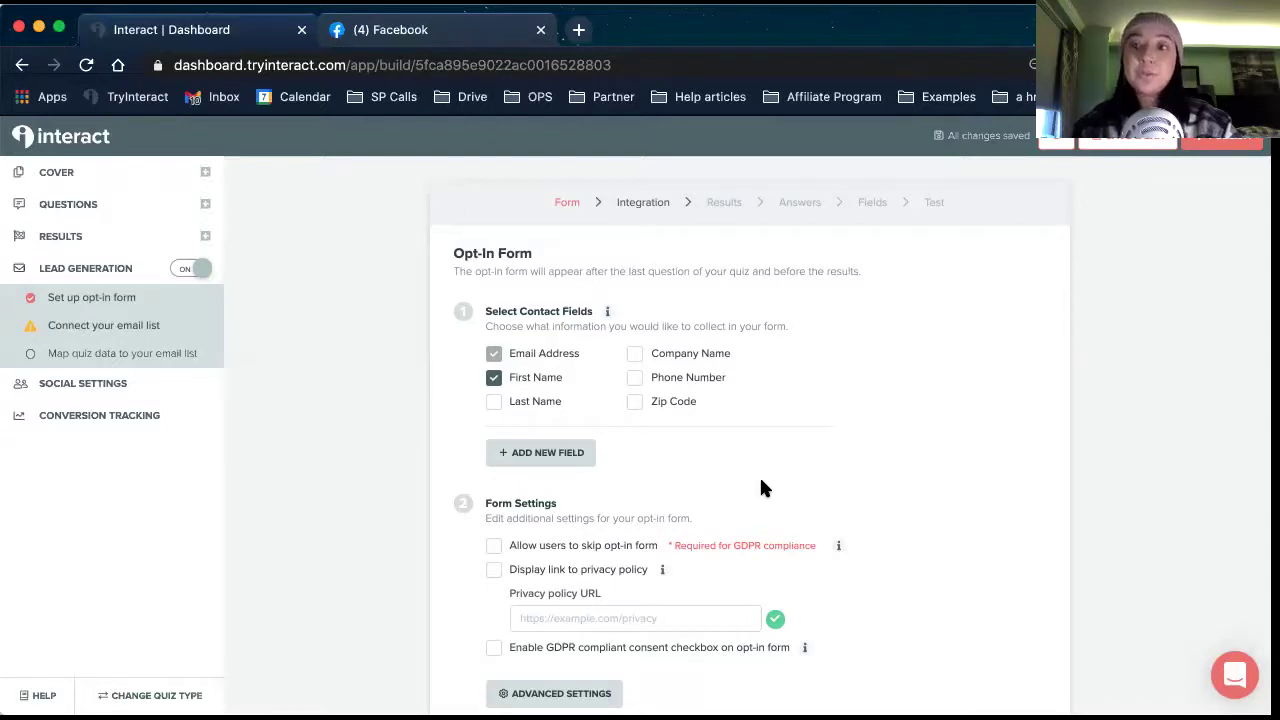
pyautogui.scroll(1, 759, 477)
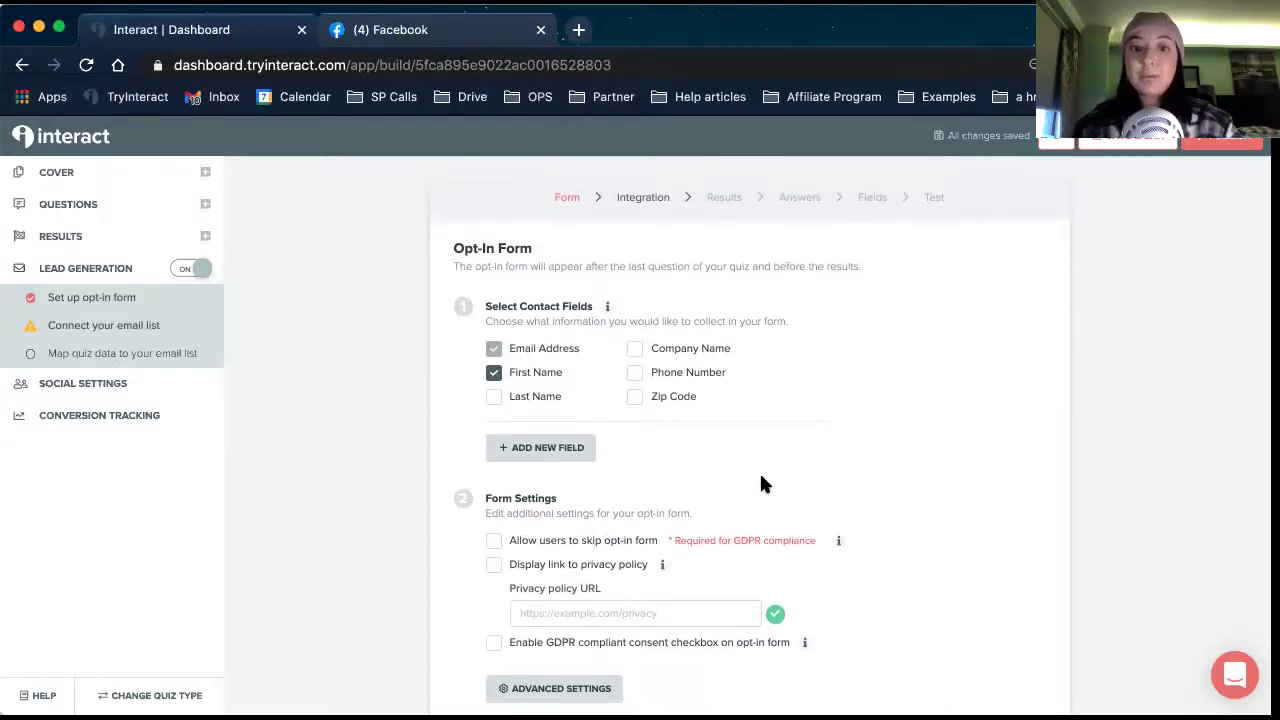
pyautogui.scroll(-5, 760, 484)
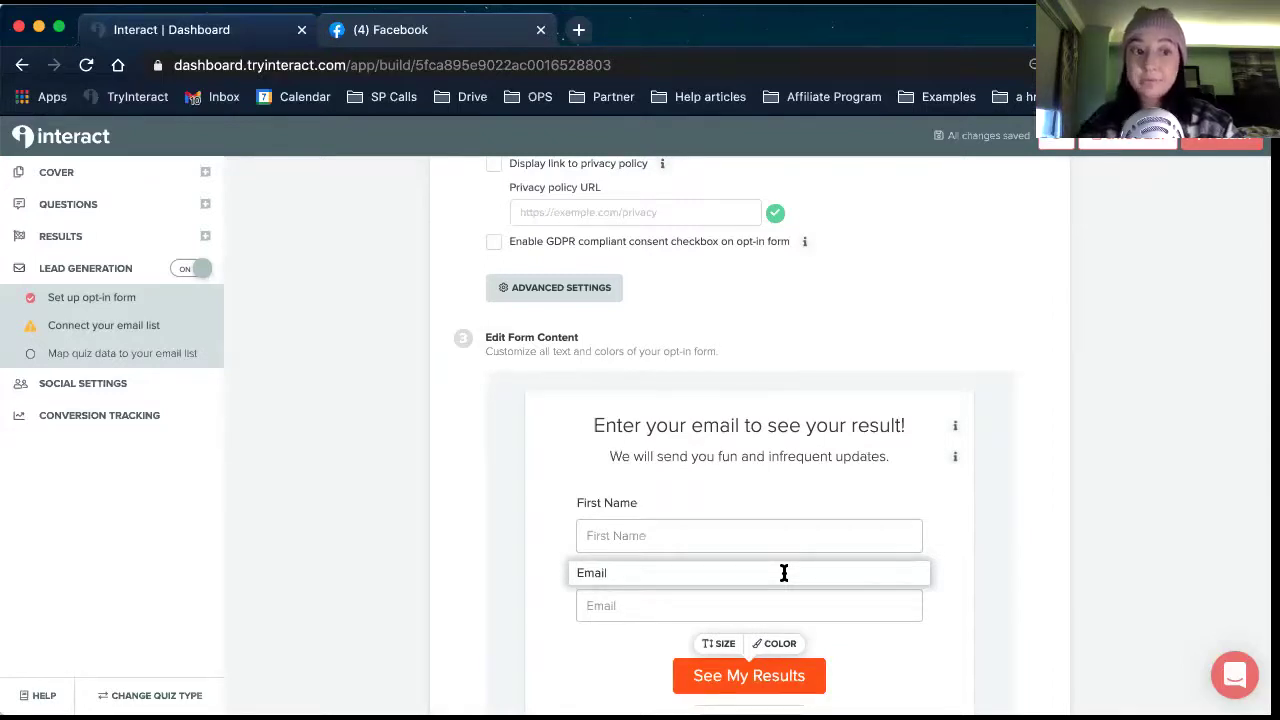
pyautogui.scroll(5, 407, 332)
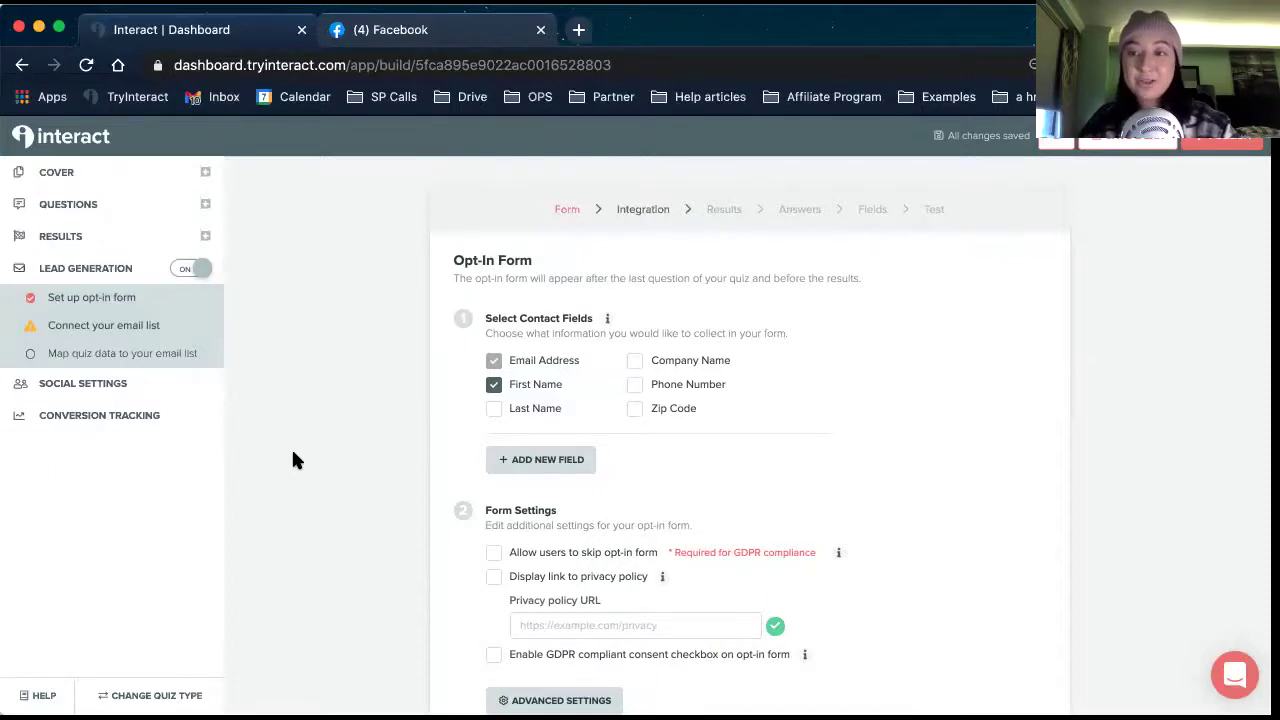
pyautogui.scroll(-5, 293, 459)
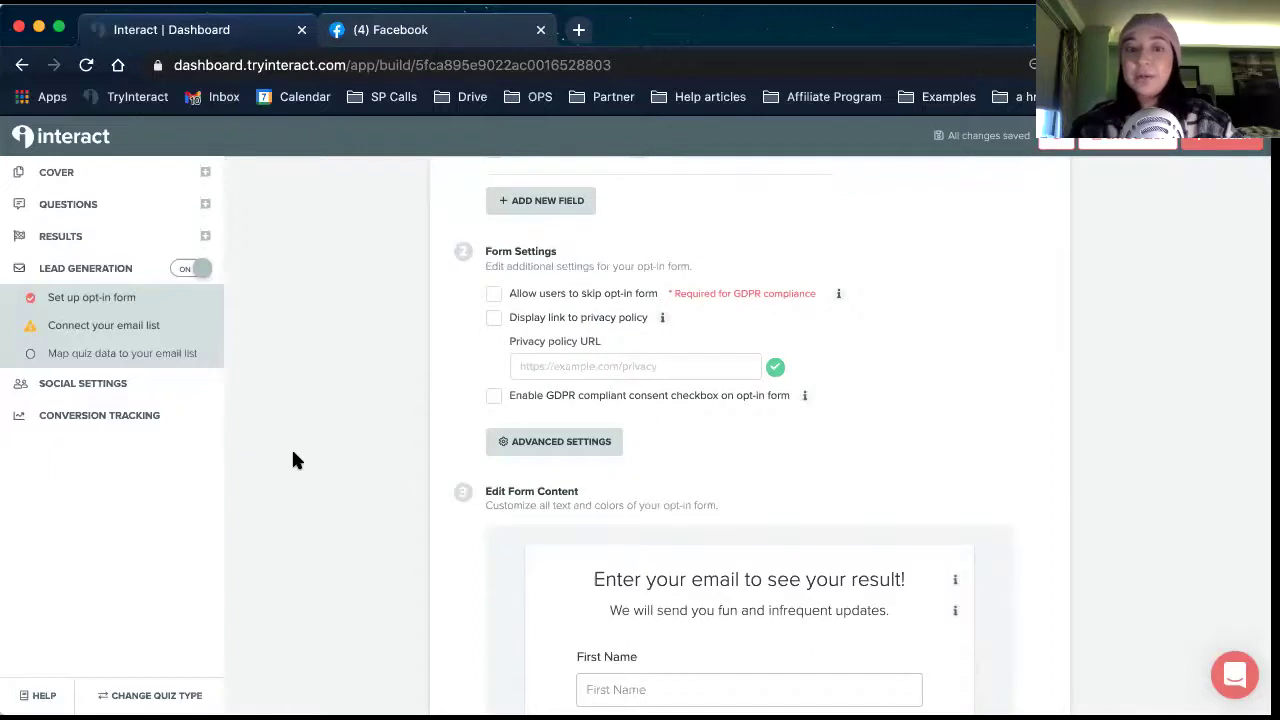
pyautogui.scroll(3, 293, 459)
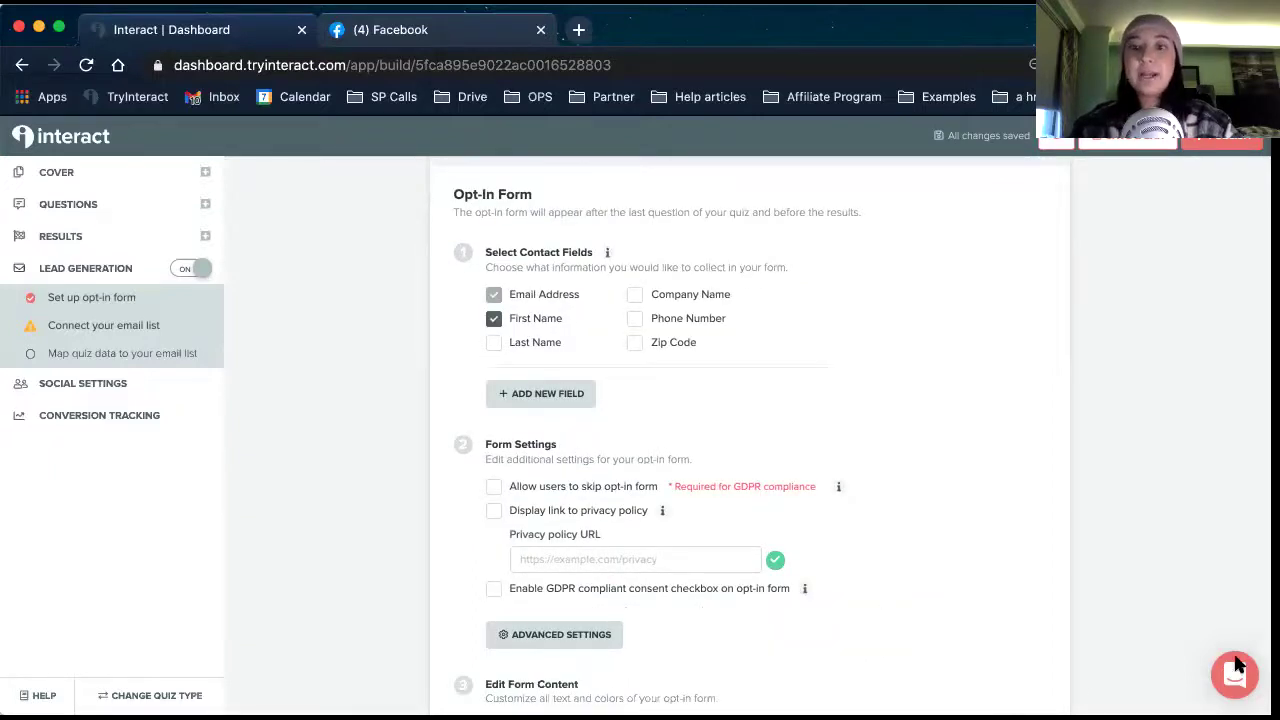
pyautogui.scroll(1, 1007, 384)
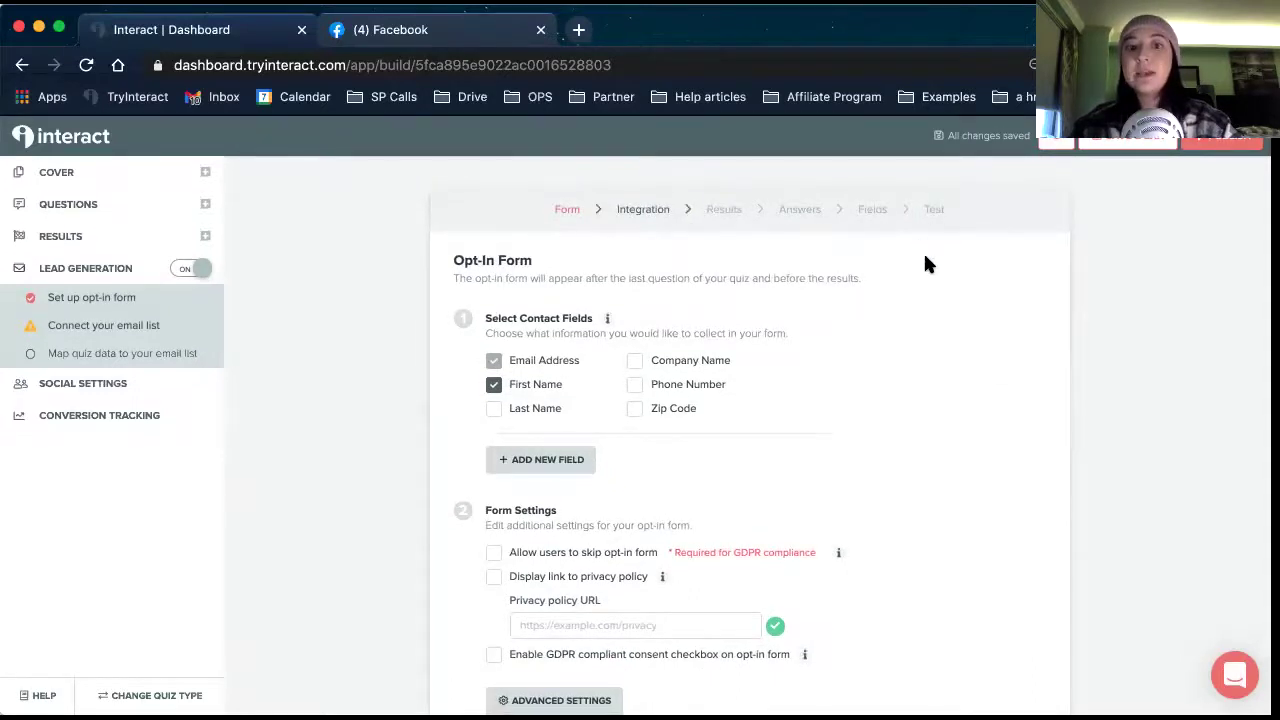
# Open the Integration stage to view the email marketing programs on offer, and go back to the Form stage to recheck its settings.
pyautogui.click(641, 212)
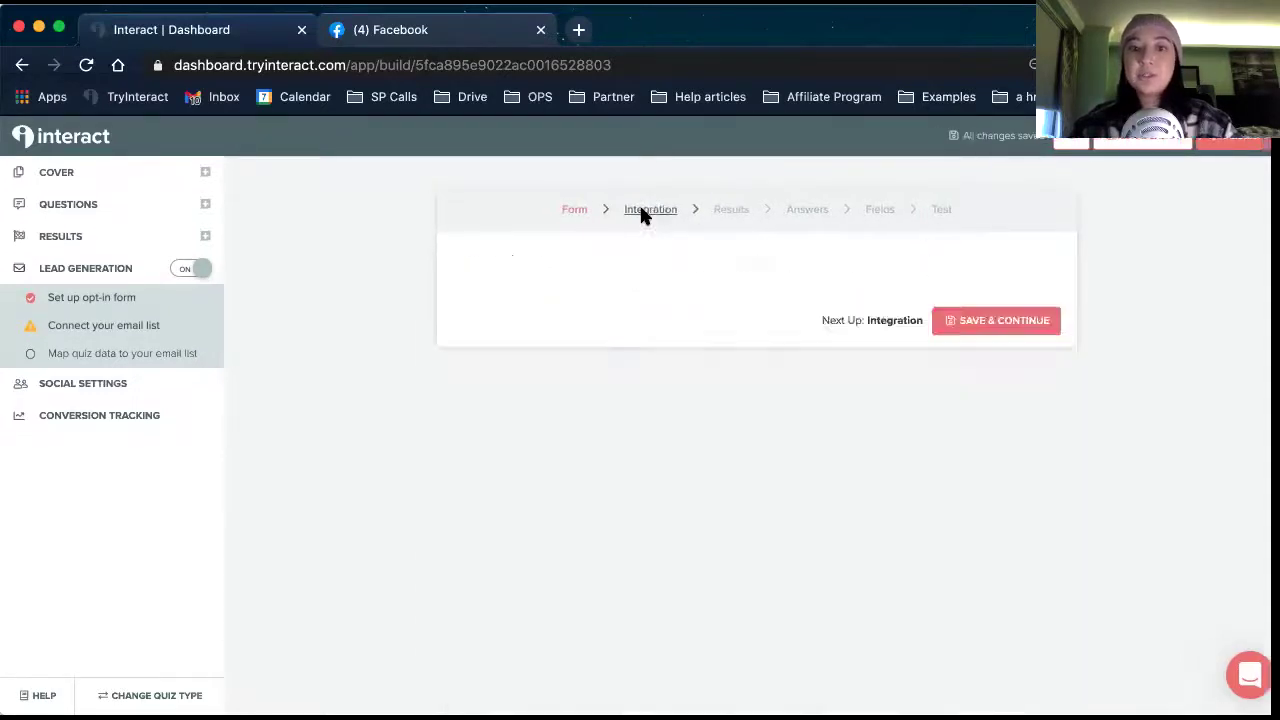
pyautogui.scroll(-1, 425, 403)
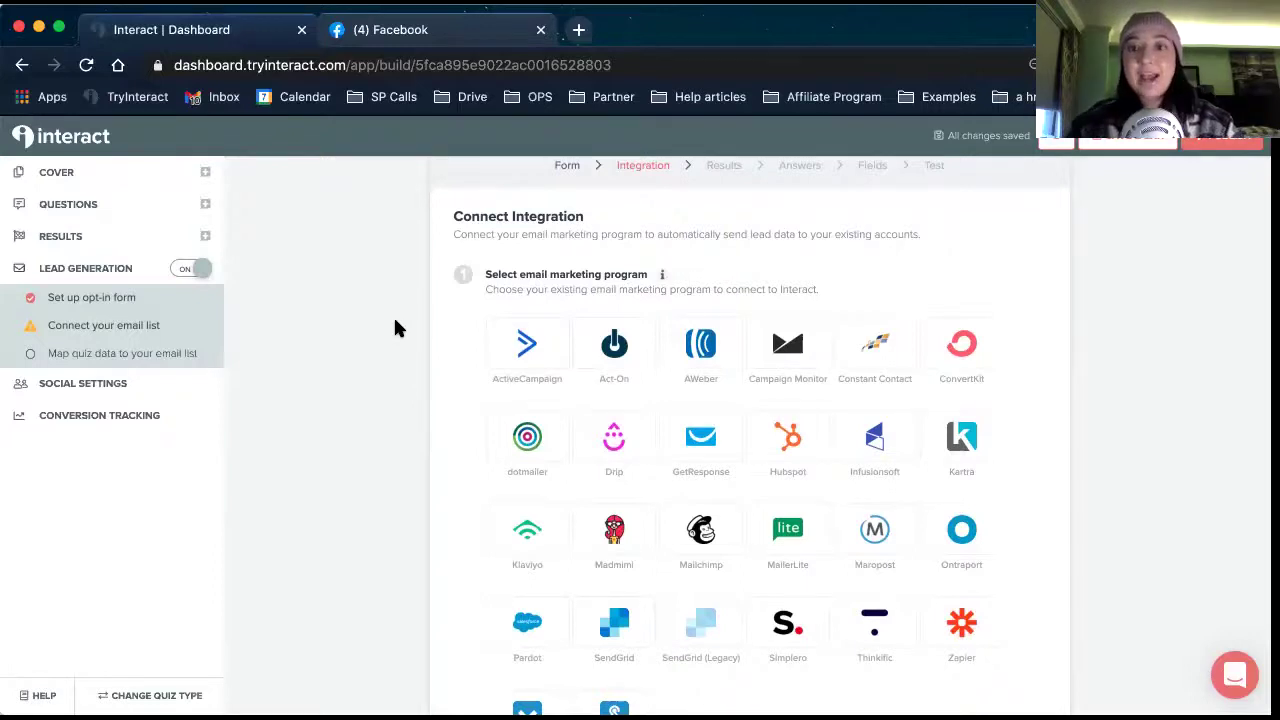
pyautogui.scroll(1, 395, 328)
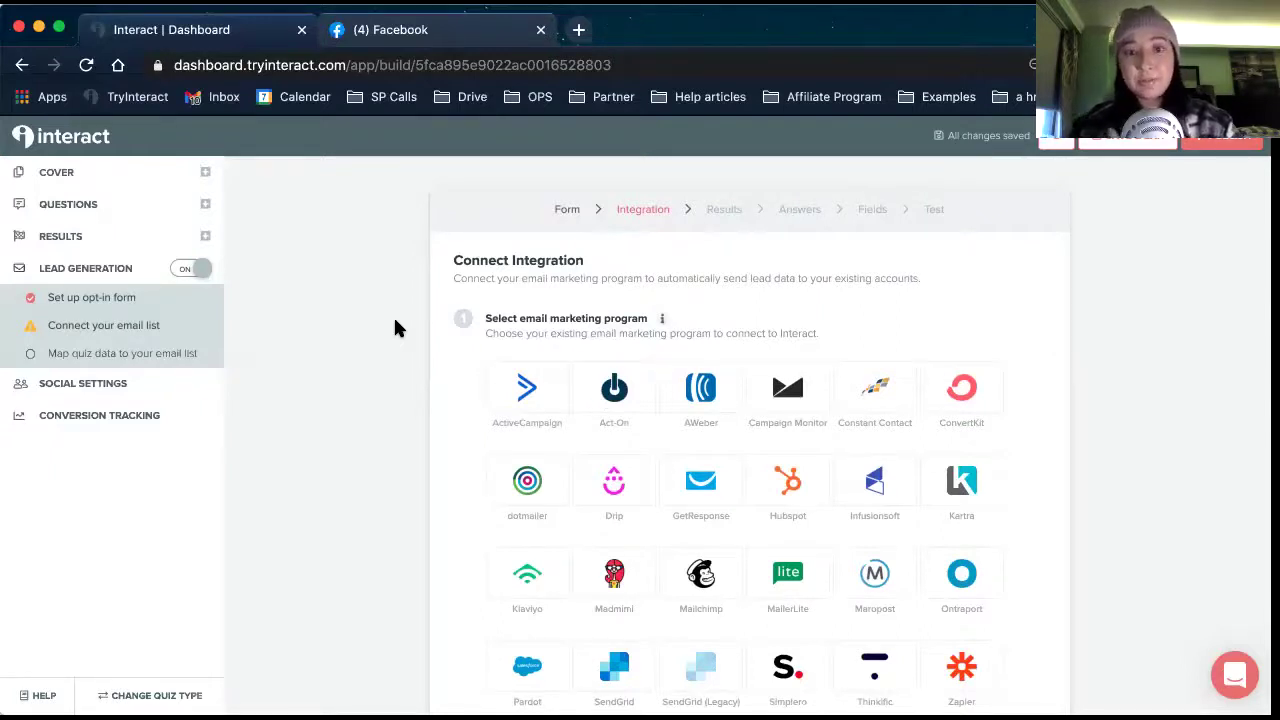
pyautogui.click(566, 212)
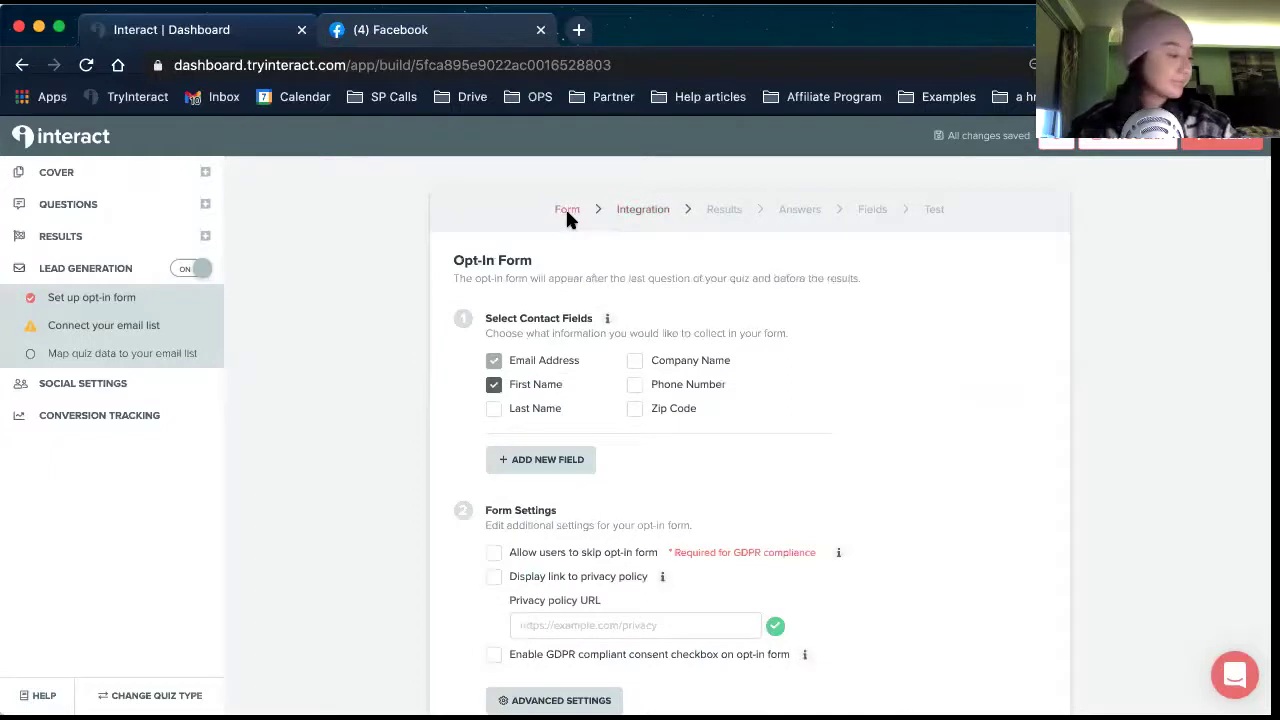
pyautogui.scroll(-3, 398, 388)
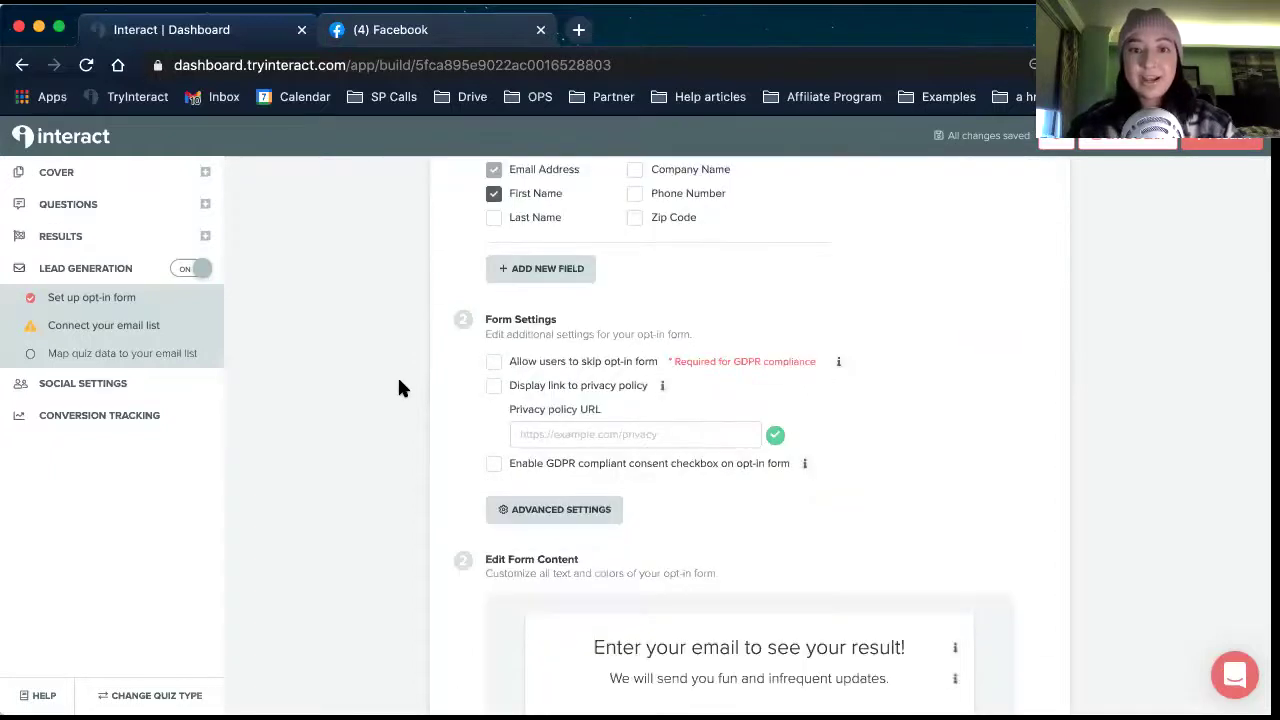
pyautogui.scroll(3, 398, 388)
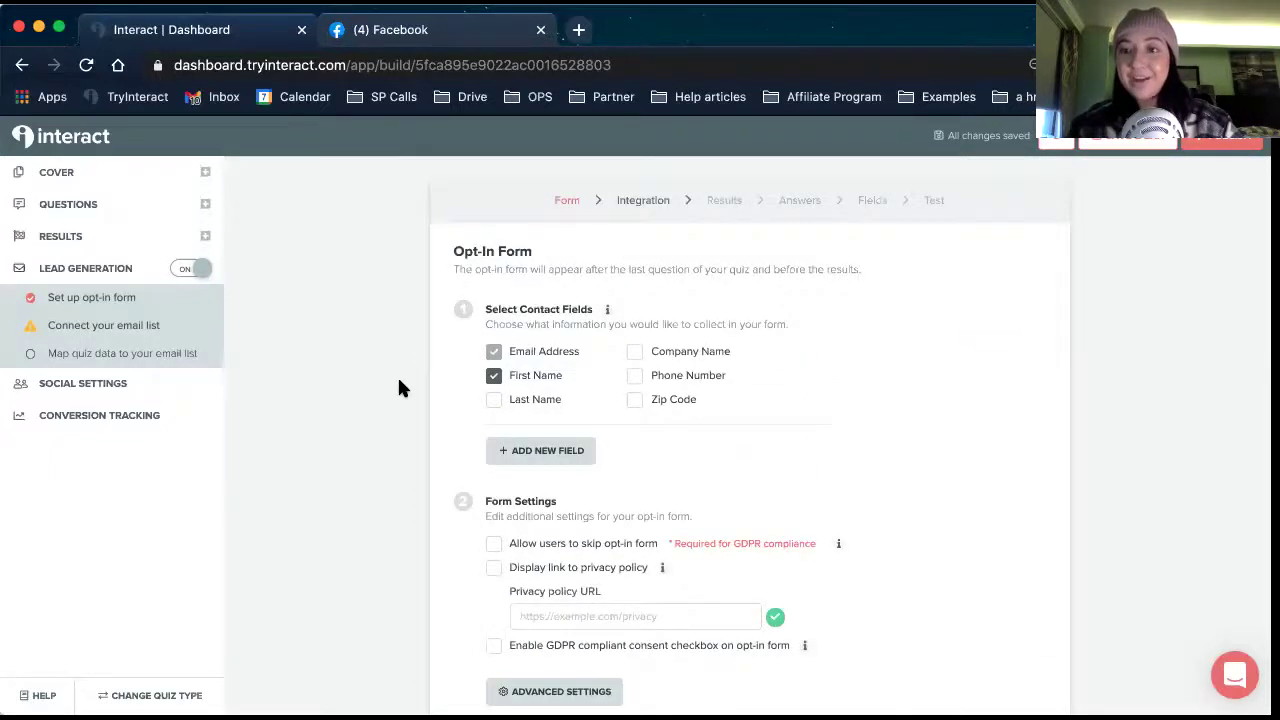